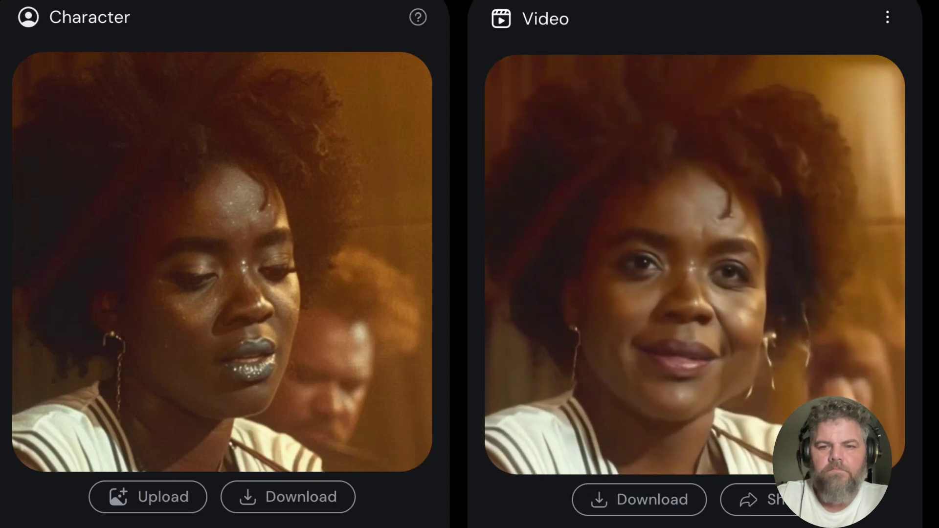
# Sign in to the Hedra beta and certify not being a resident of IL, TX or WA.
pyautogui.click(511, 423)
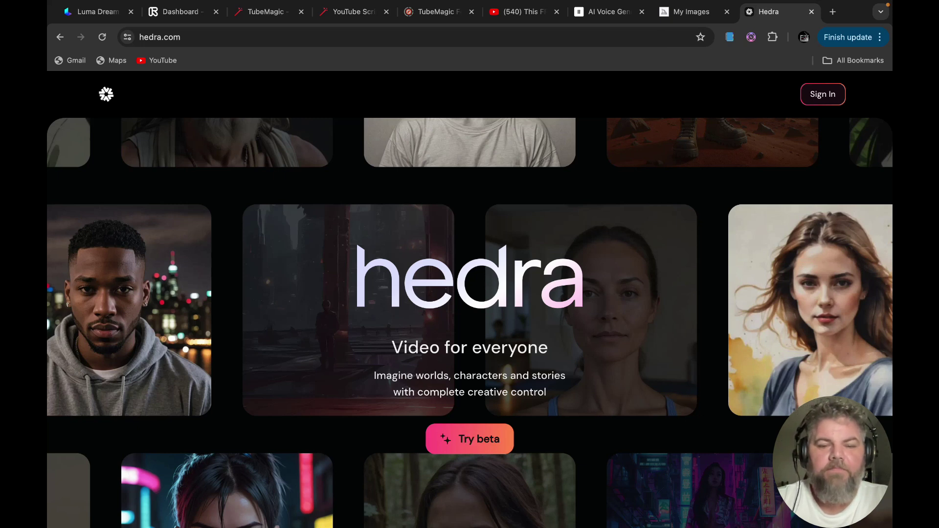
pyautogui.click(470, 439)
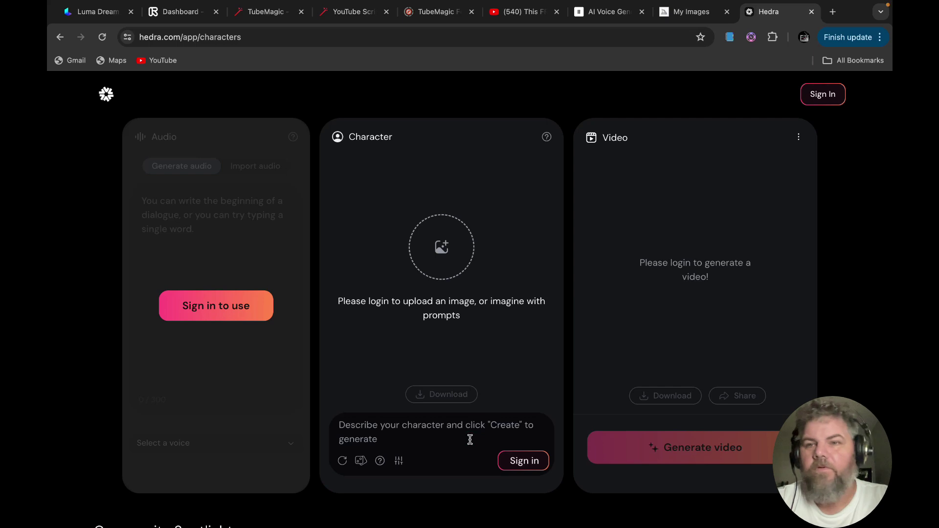
pyautogui.click(822, 98)
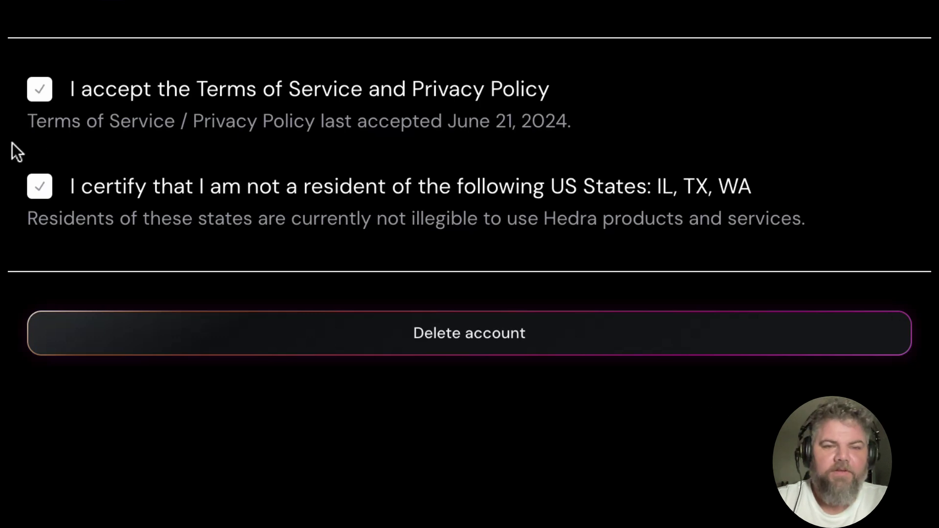
pyautogui.click(39, 188)
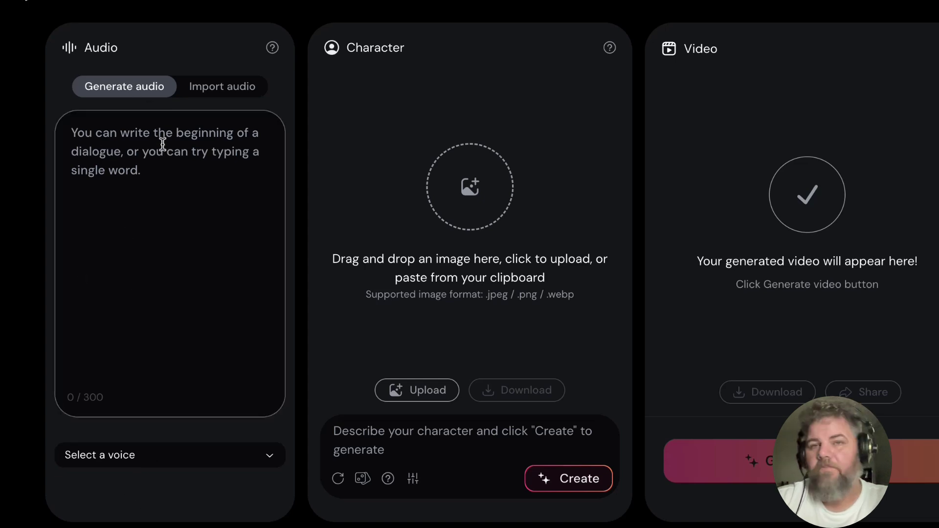
# Check the audio import option, return to audio generation, and choose the Ryan voice and play its sample.
pyautogui.click(244, 97)
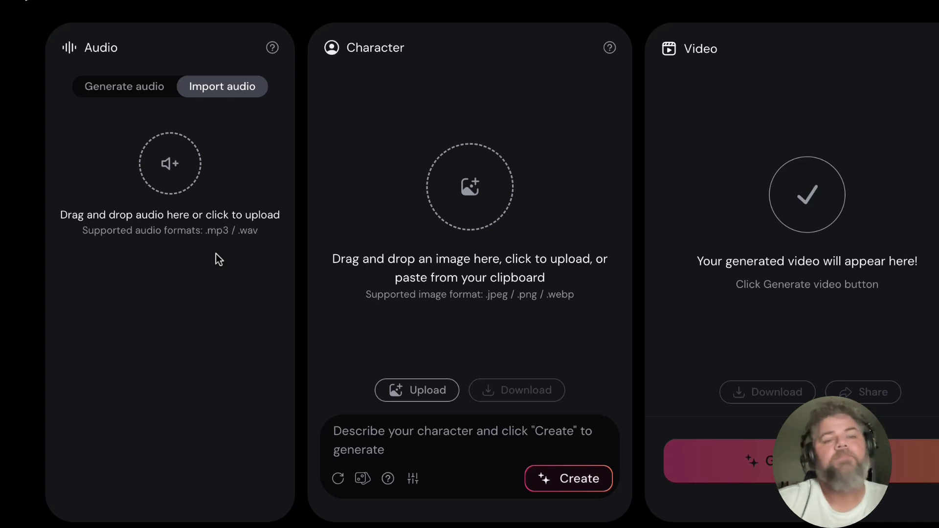
pyautogui.click(125, 88)
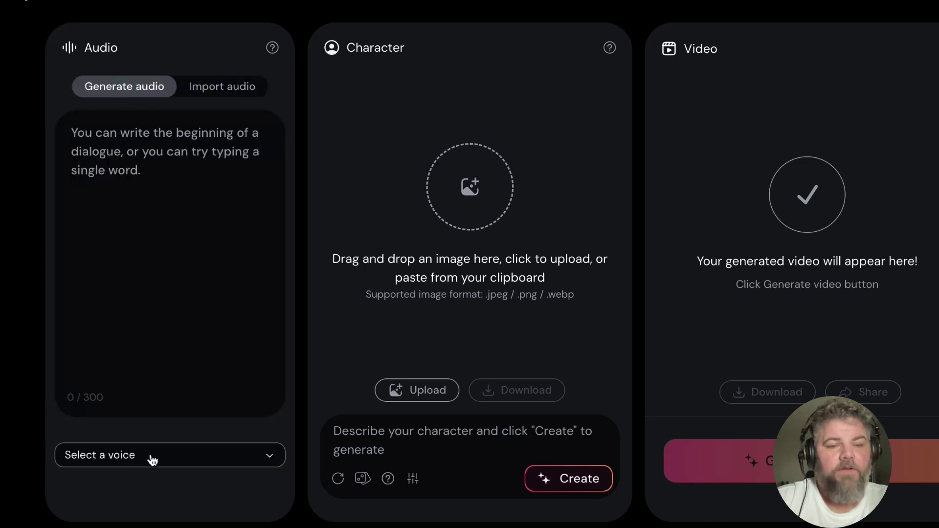
pyautogui.click(173, 458)
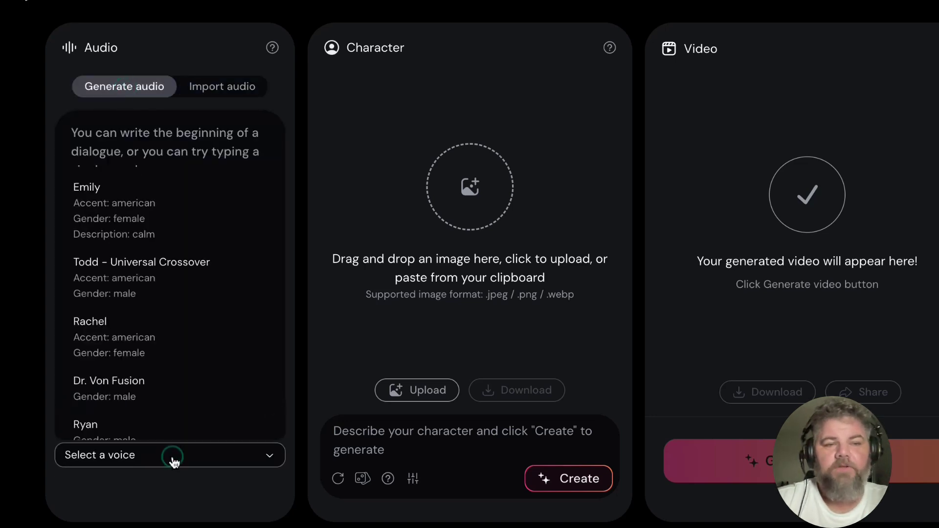
pyautogui.scroll(-2, 167, 352)
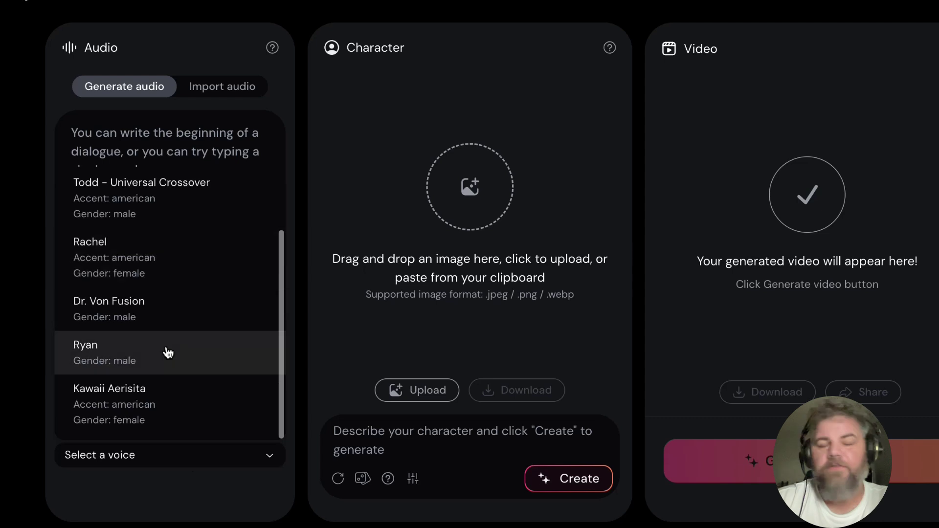
pyautogui.click(101, 356)
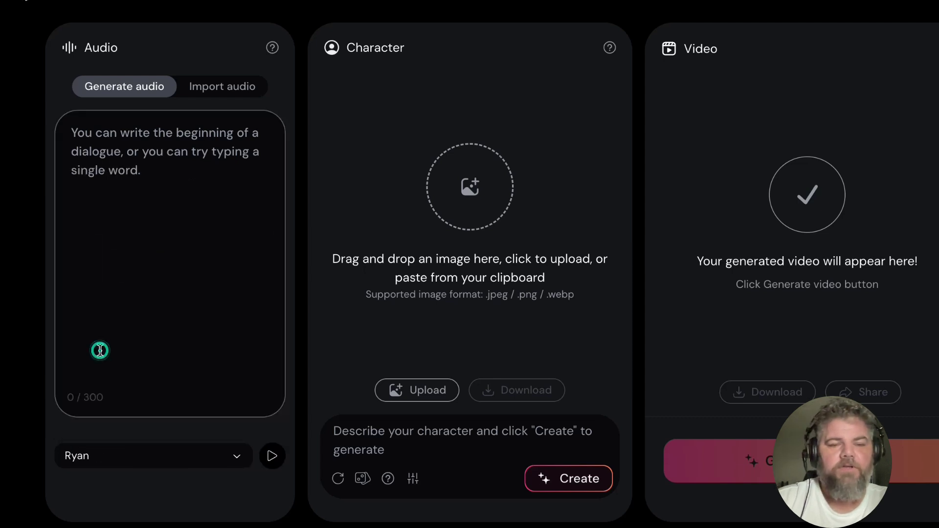
pyautogui.click(272, 459)
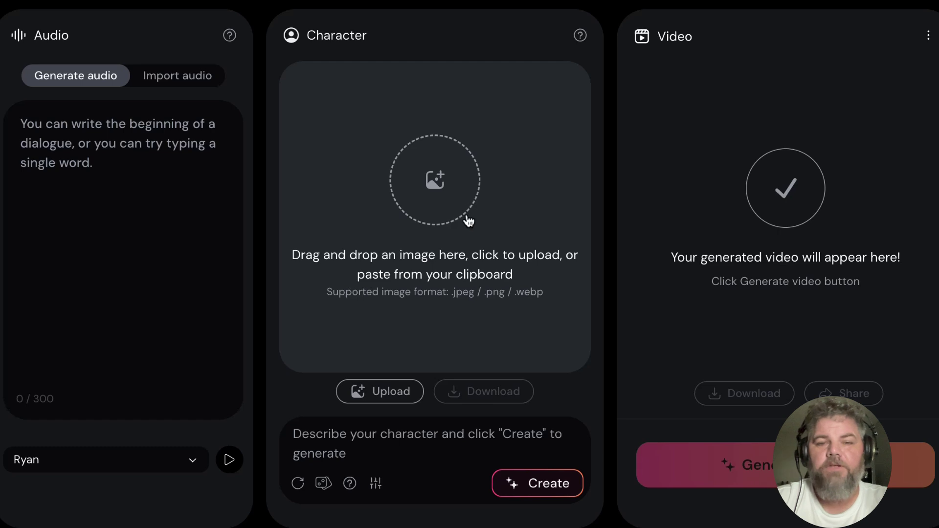
# Generate a character image from the prompt "A clown cowboy" and regenerate it once for another variation.
pyautogui.click(374, 403)
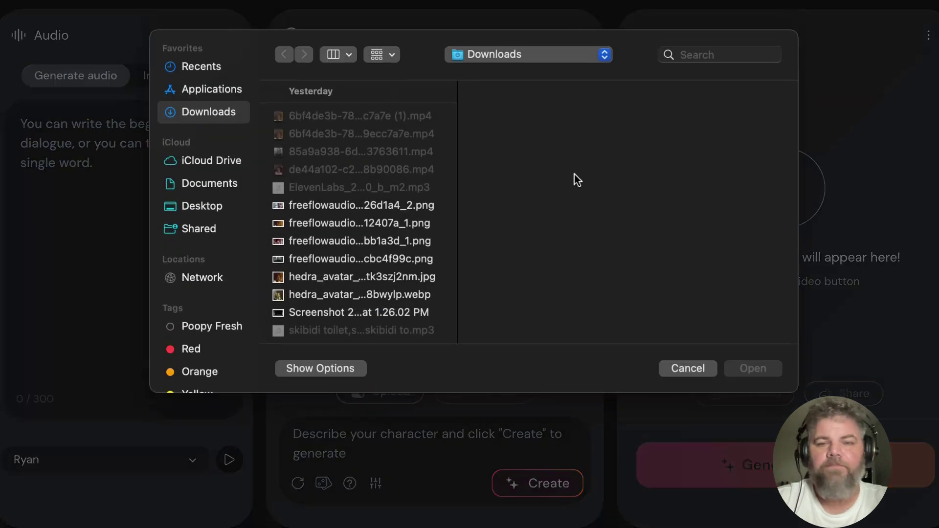
pyautogui.click(694, 368)
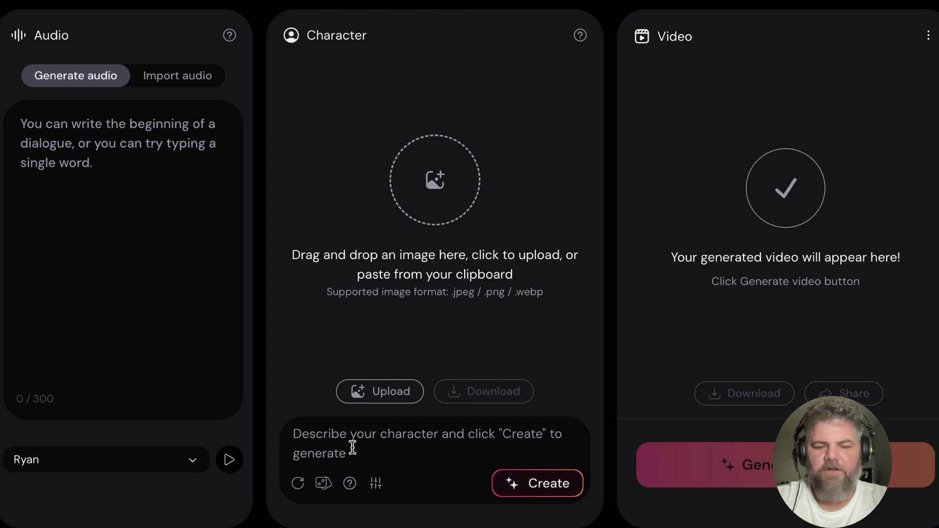
pyautogui.write('A')
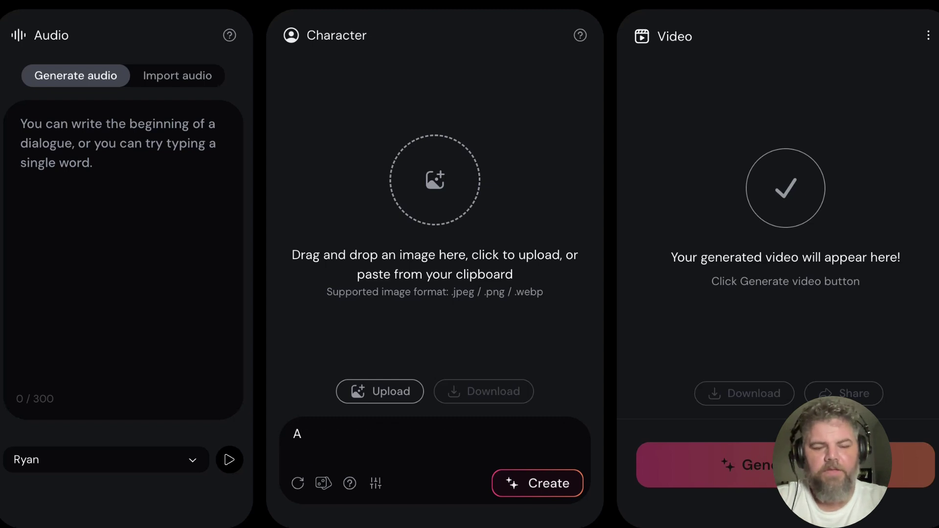
pyautogui.write(' clown cowbp')
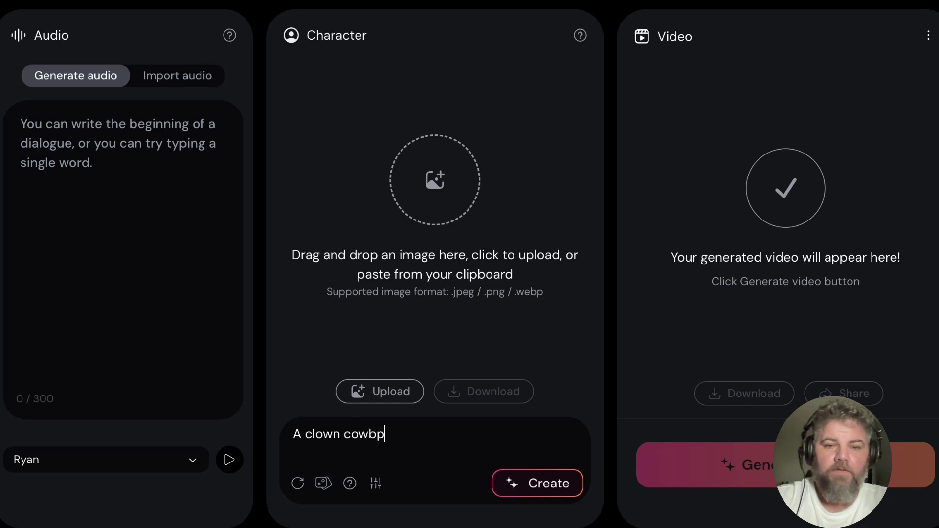
pyautogui.write('y')
pyautogui.press('BackSpace')
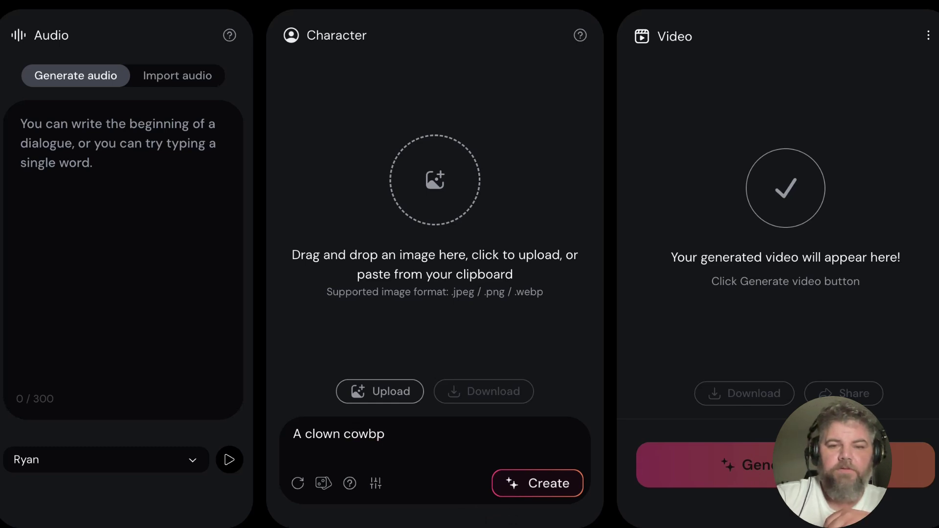
pyautogui.write('oy')
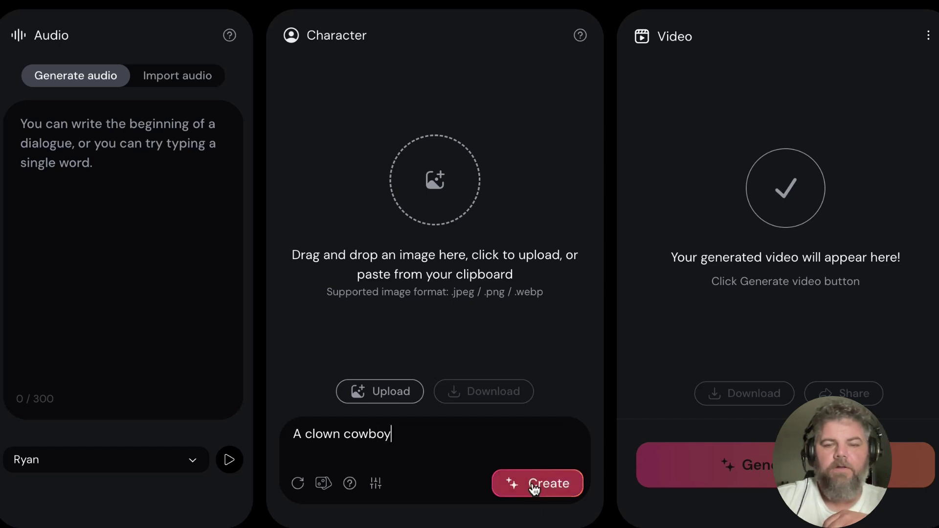
pyautogui.click(533, 485)
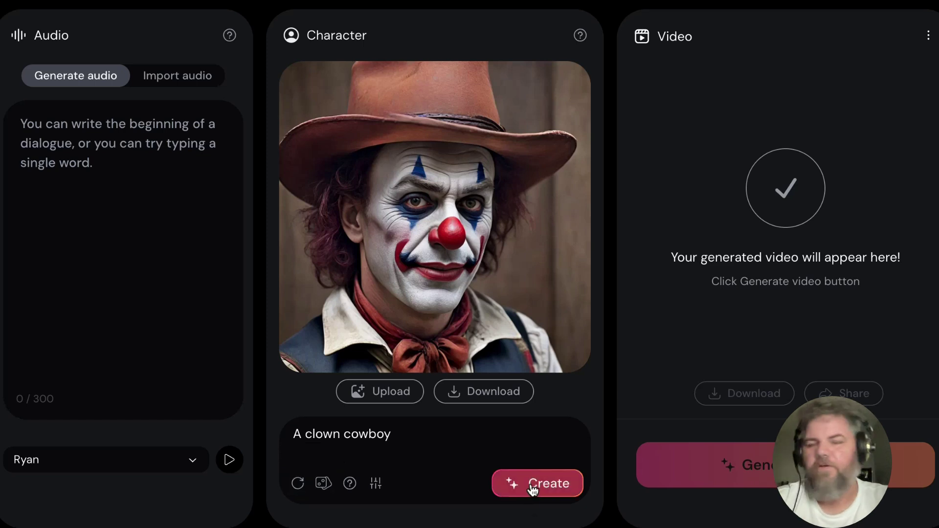
pyautogui.click(299, 485)
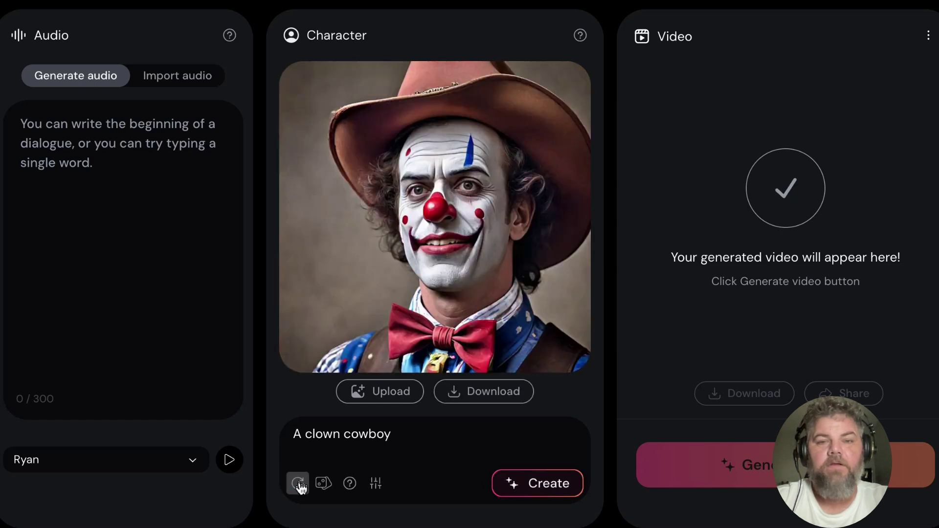
# Review the advanced character options for negative prompt, manual seed and auto crop without changing them.
pyautogui.click(375, 483)
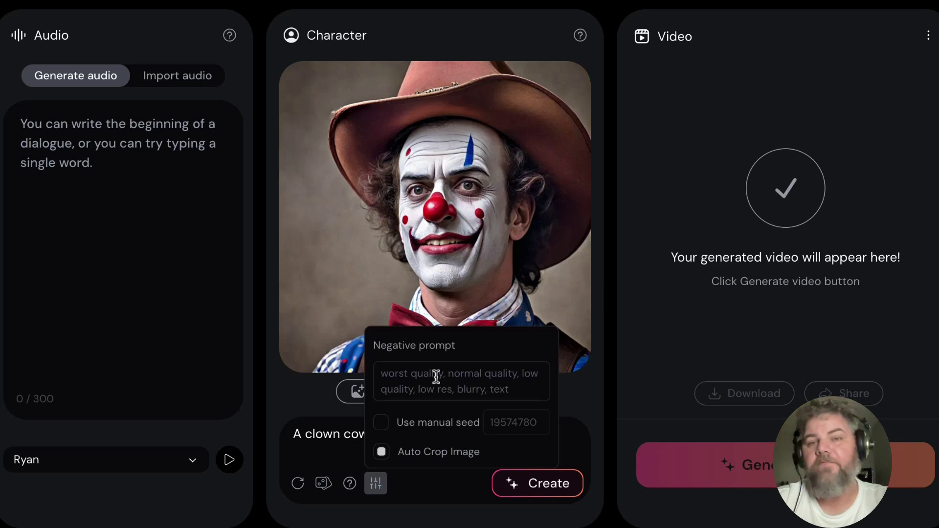
pyautogui.click(576, 408)
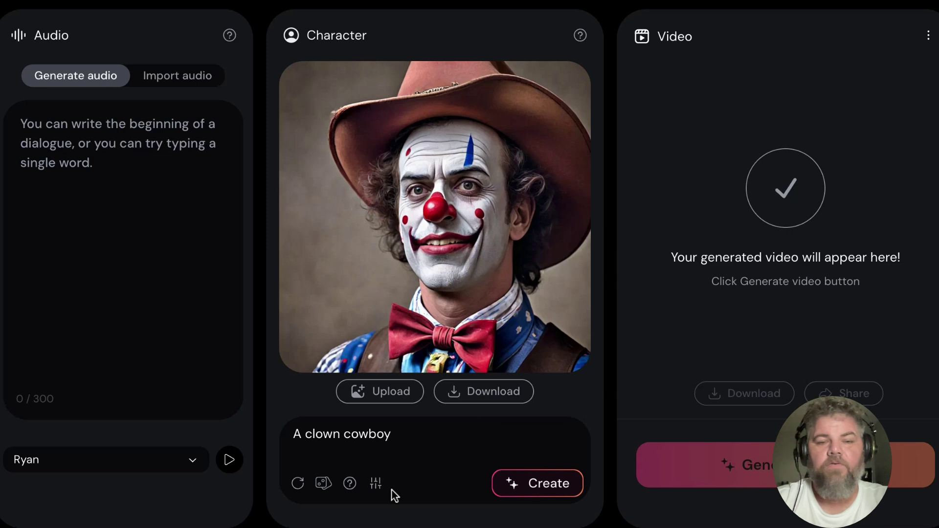
pyautogui.click(375, 483)
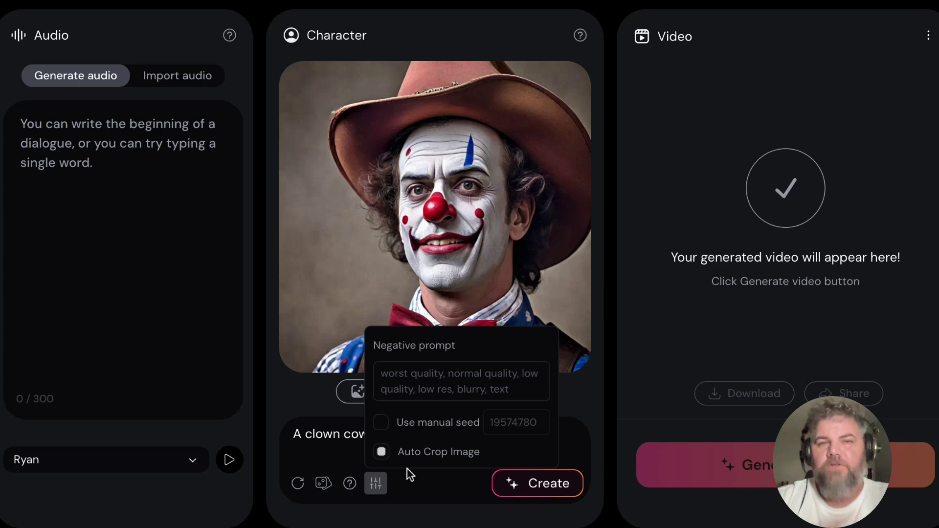
pyautogui.click(572, 398)
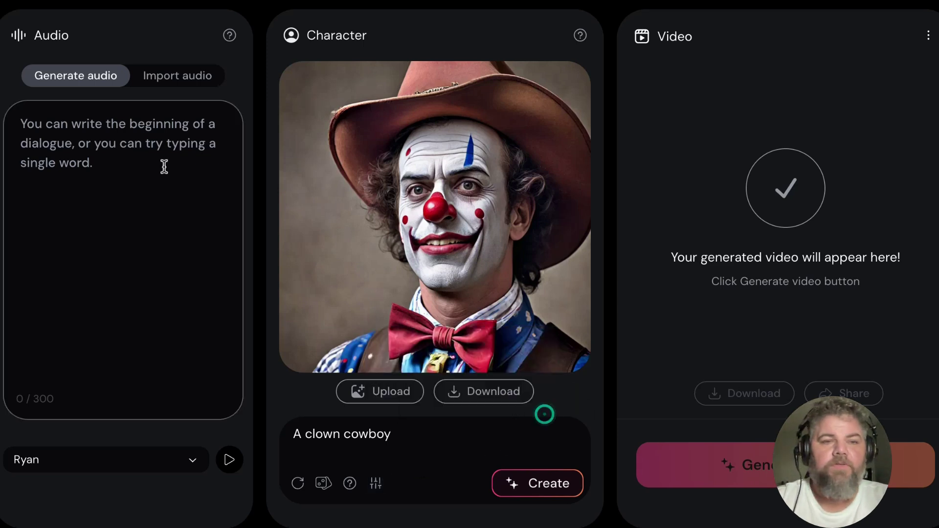
# Enter "Hello" as the spoken dialogue and generate the video of the clown cowboy.
pyautogui.click(99, 132)
pyautogui.write('Hello')
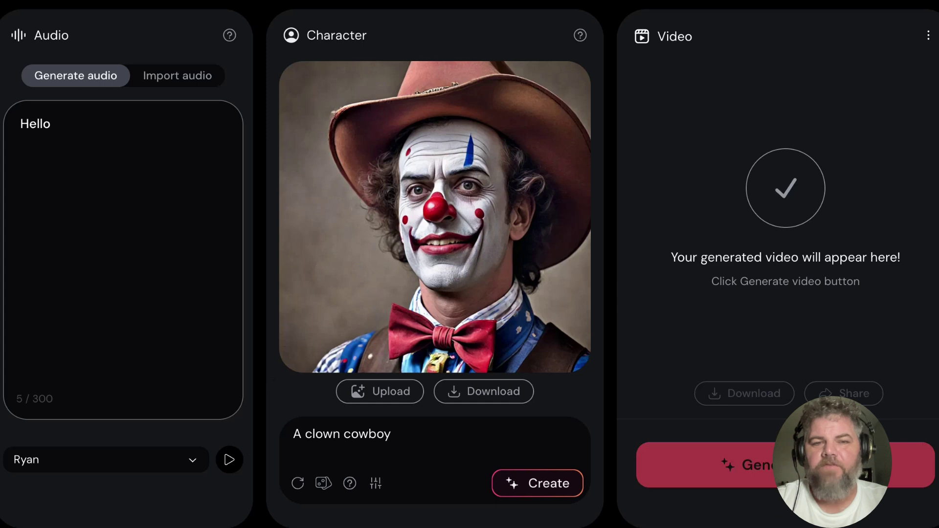
pyautogui.click(795, 467)
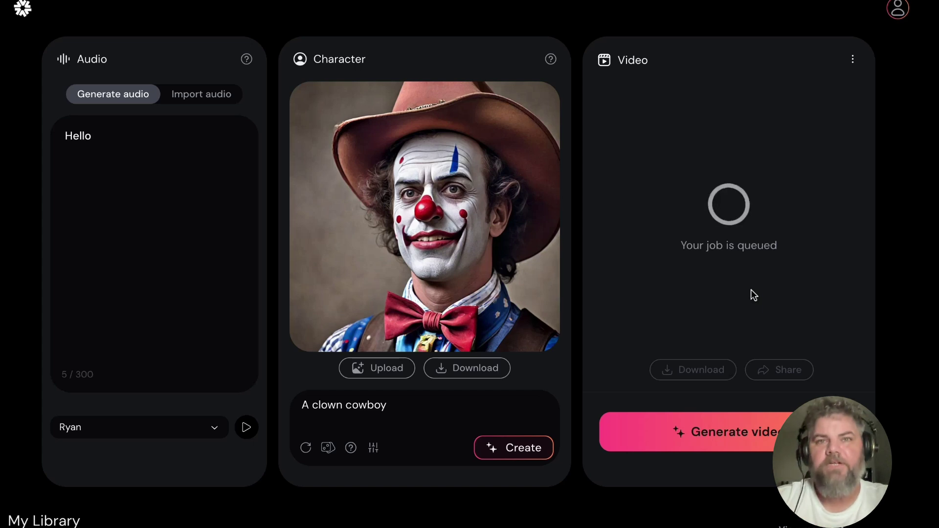
# Expand My Library to view all of the created videos, and return to the video creation area.
pyautogui.scroll(-5, 646, 281)
pyautogui.scroll(-1, 646, 281)
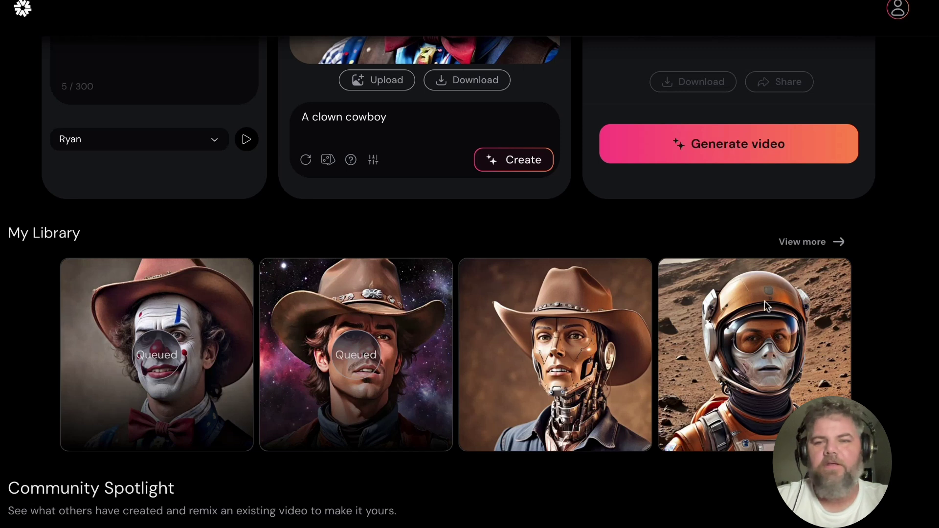
pyautogui.click(822, 243)
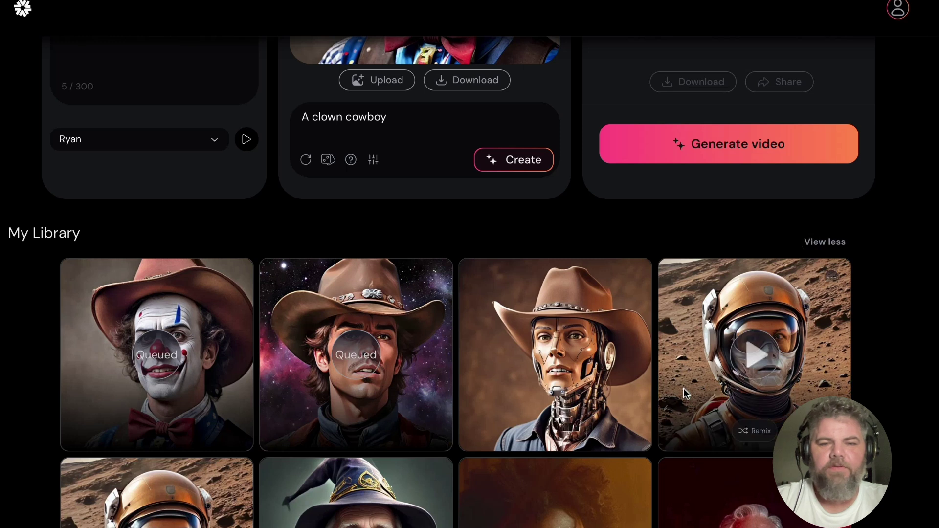
pyautogui.scroll(5, 510, 430)
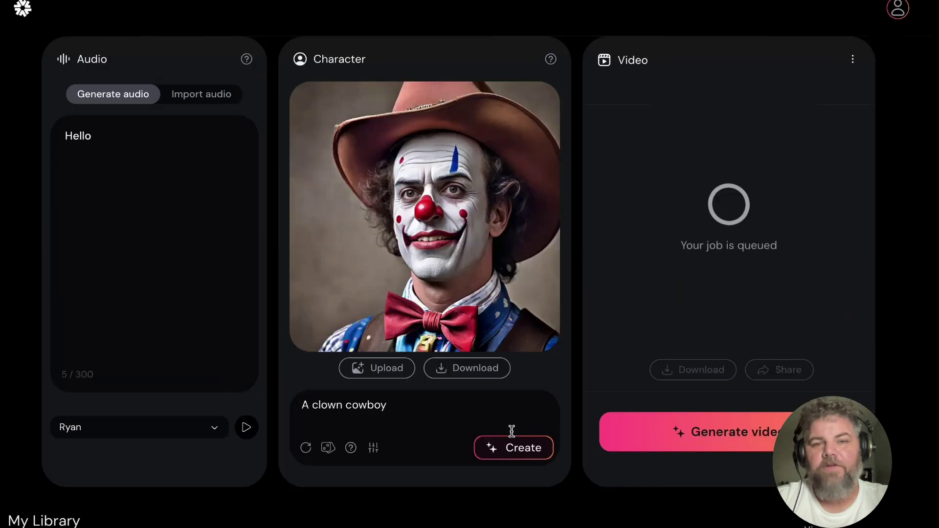
# Open the library video of the man in the sparkling silver jacket for remixing and play it.
pyautogui.scroll(-10, 524, 313)
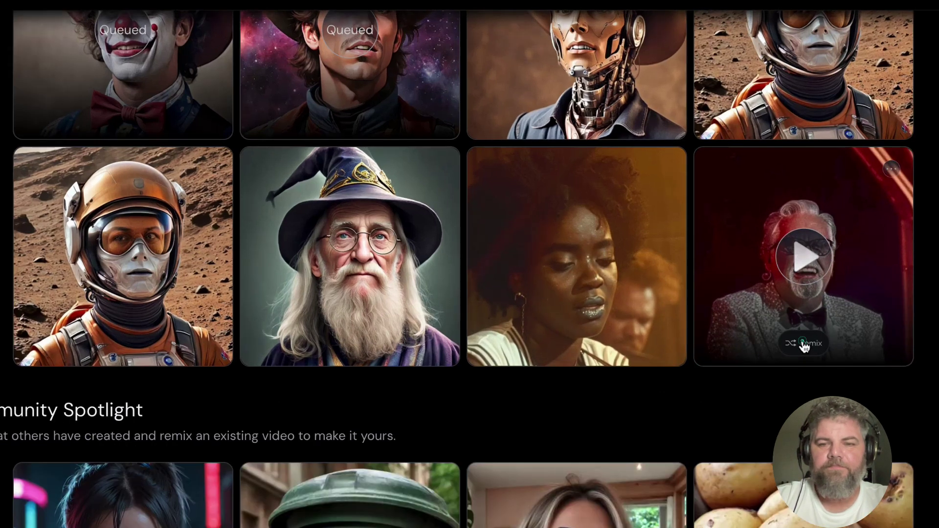
pyautogui.click(756, 328)
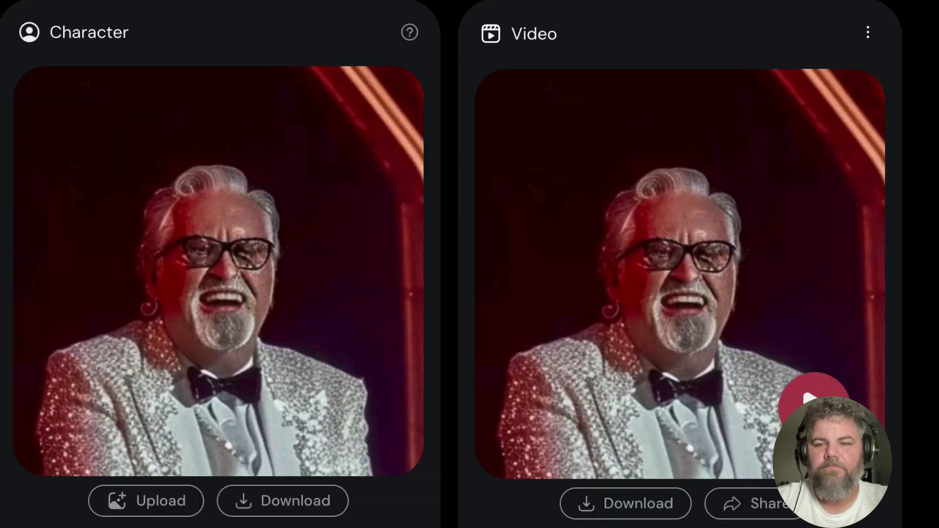
pyautogui.click(813, 400)
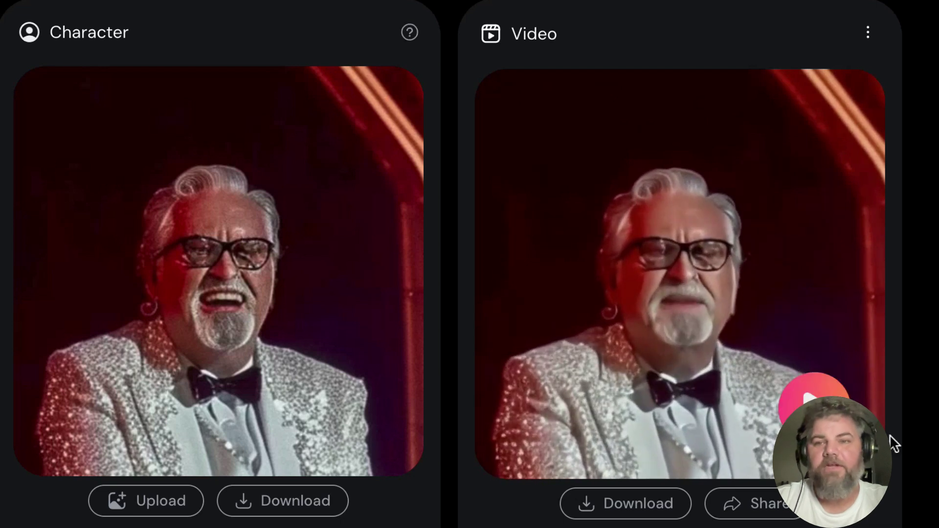
pyautogui.click(813, 400)
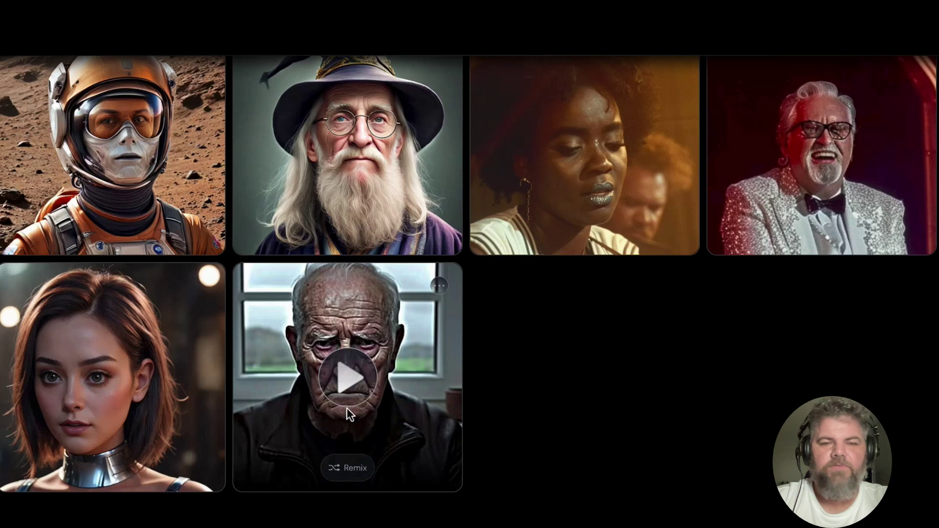
# Open the library video of the frowning old man for remixing and play it, and load the one of the woman with the metal collar.
pyautogui.click(343, 469)
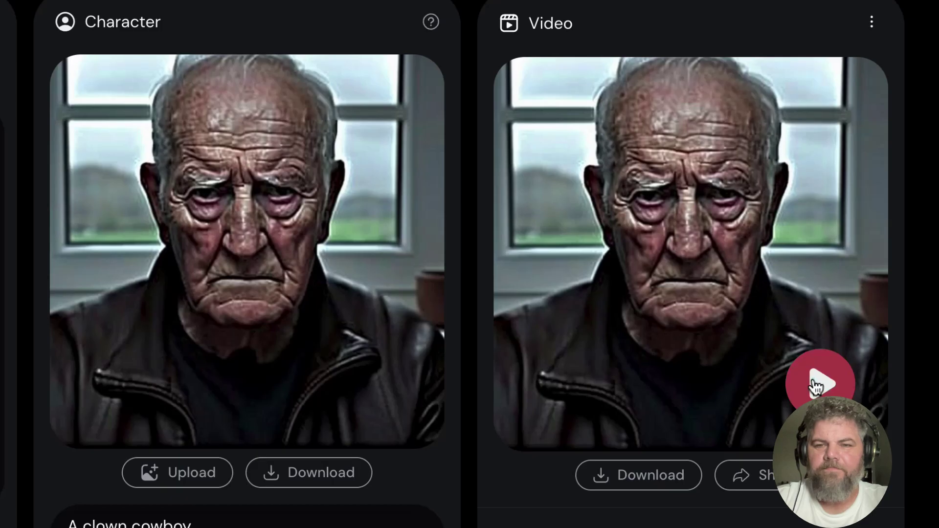
pyautogui.click(816, 386)
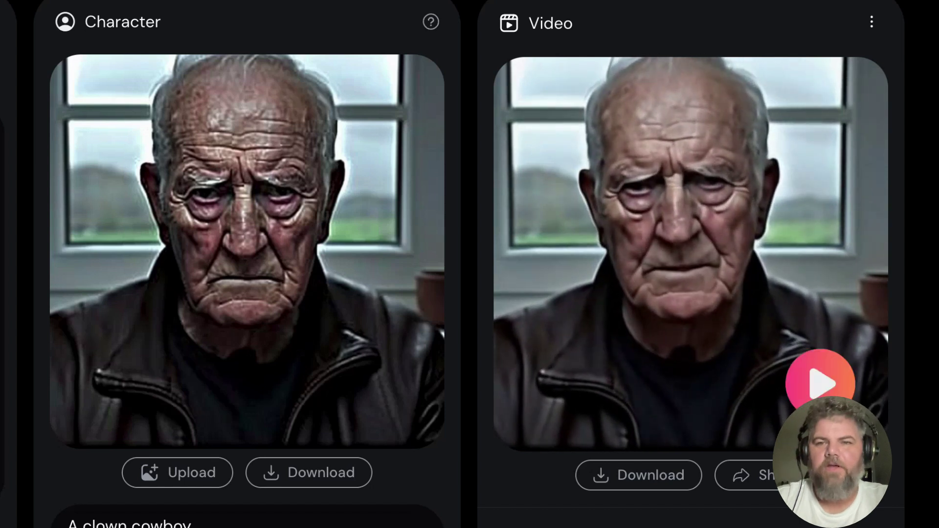
pyautogui.scroll(-12, 110, 440)
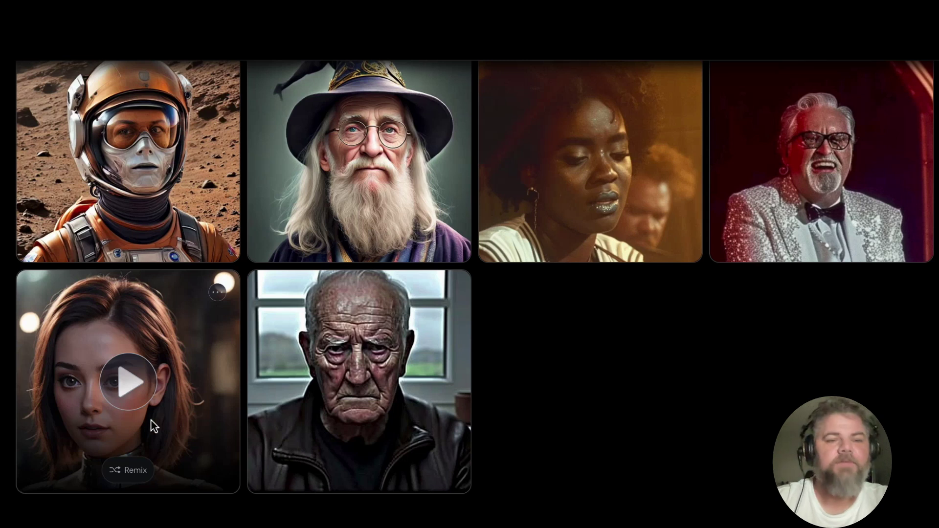
pyautogui.click(128, 470)
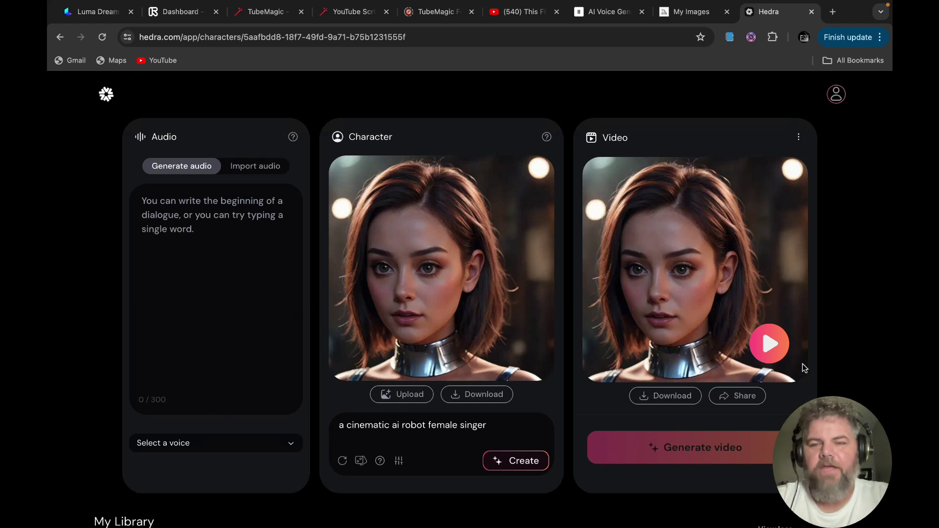
# Play the video of the woman with the metal collar, and open the library video of the Mars space explorer for remixing and play it.
pyautogui.click(770, 342)
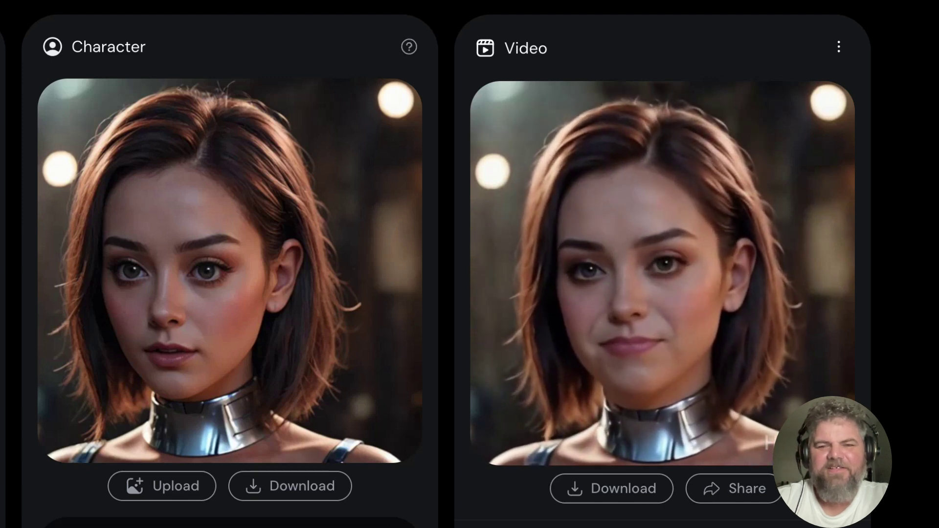
pyautogui.moveTo(747, 419)
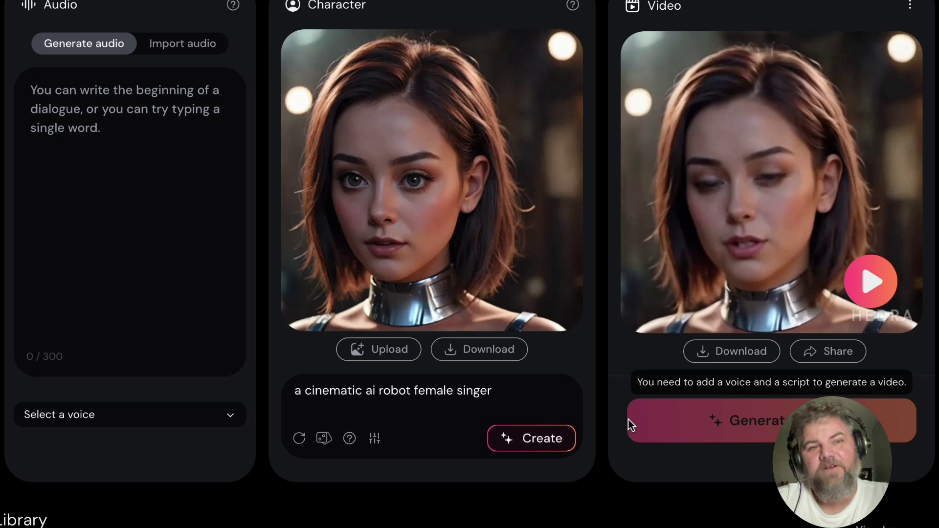
pyautogui.scroll(-10, 628, 421)
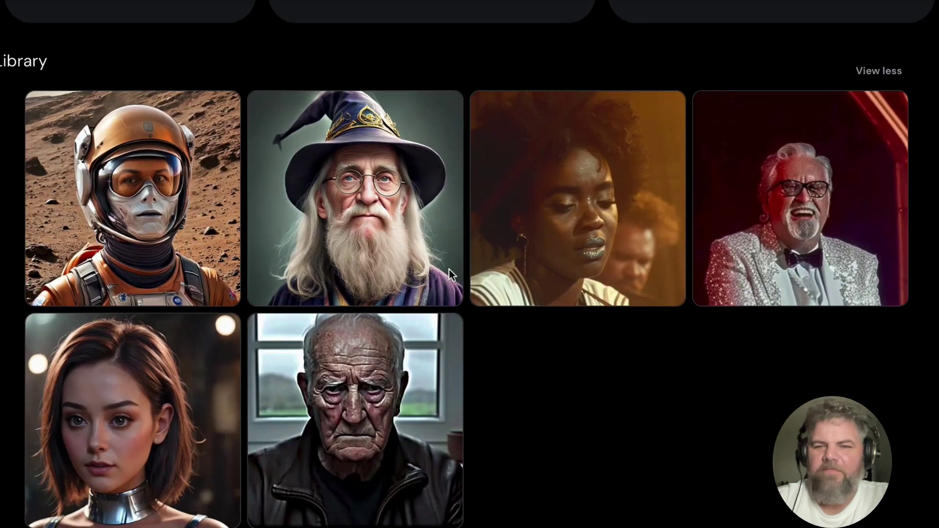
pyautogui.moveTo(379, 291)
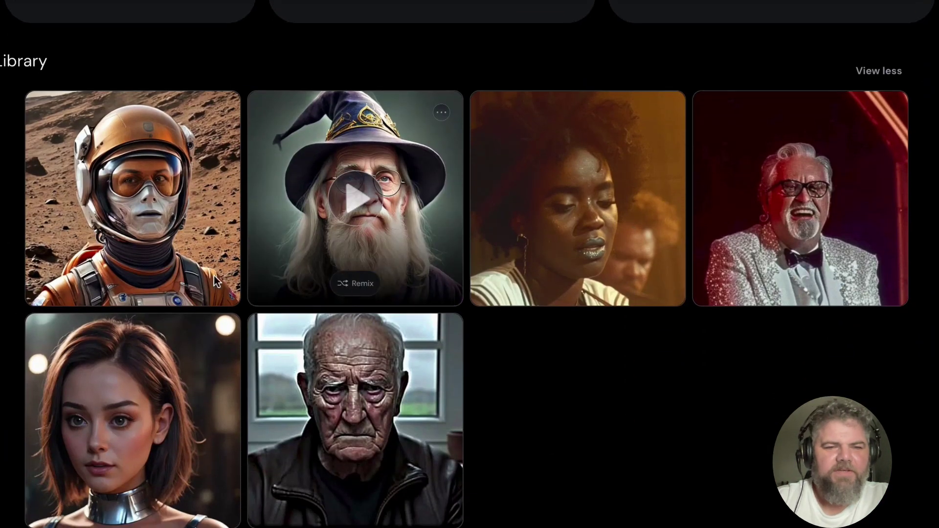
pyautogui.click(131, 285)
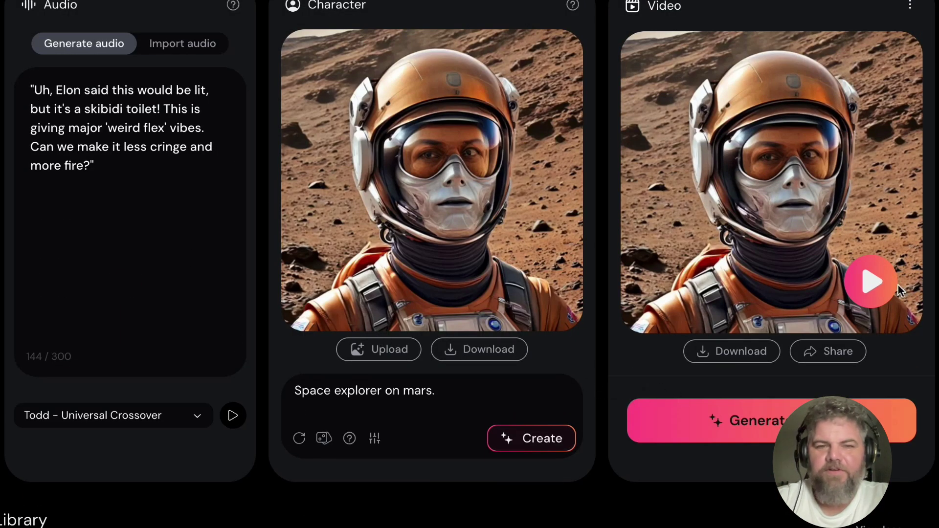
pyautogui.click(871, 283)
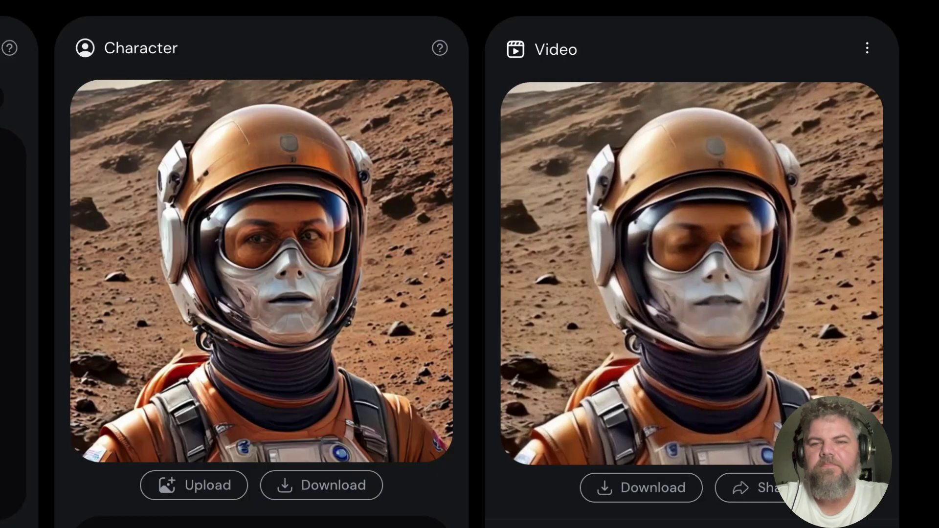
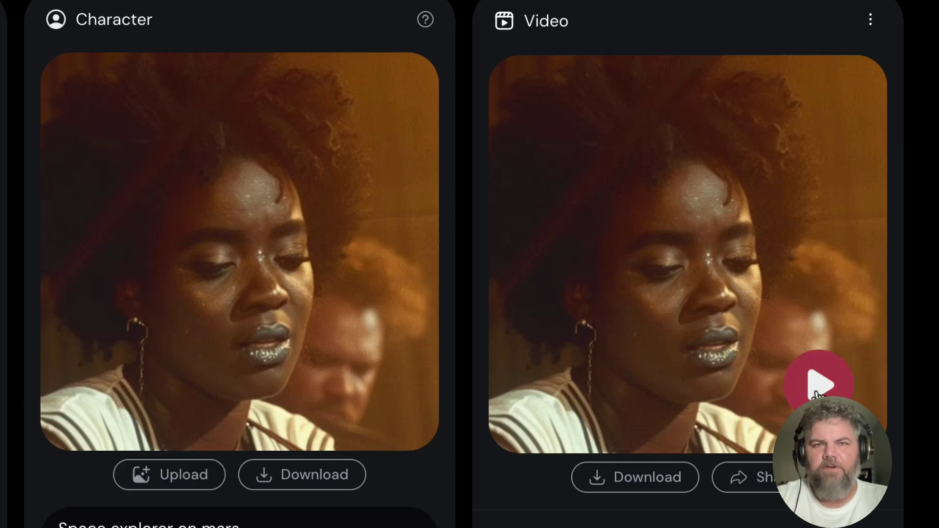
# Play the video of the woman with glittery lips, enlarge it to full screen, pause it and leave full screen.
pyautogui.click(819, 385)
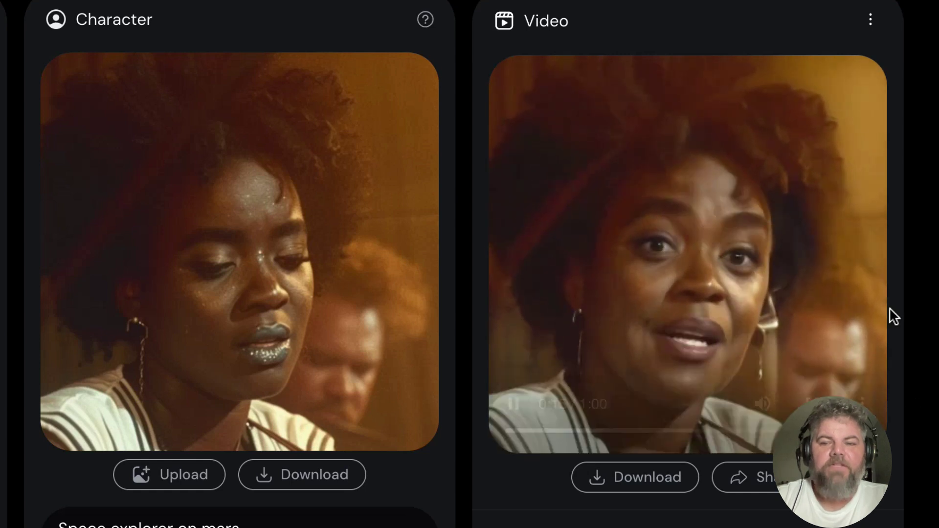
pyautogui.moveTo(858, 370)
pyautogui.click(826, 397)
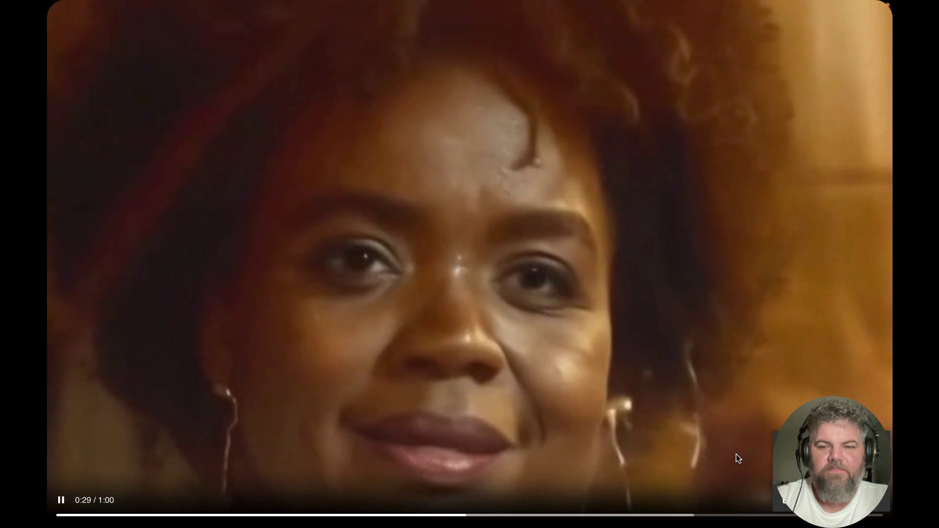
pyautogui.click(709, 481)
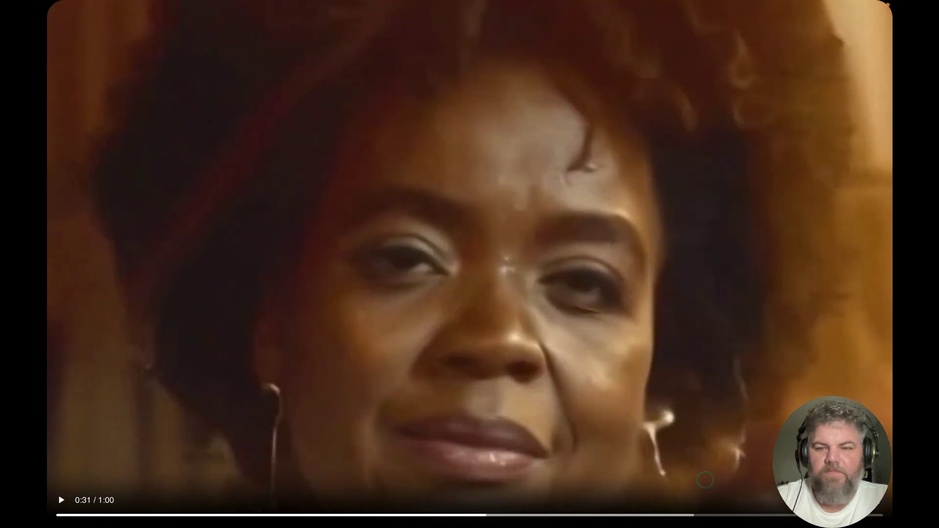
pyautogui.press('Escape')
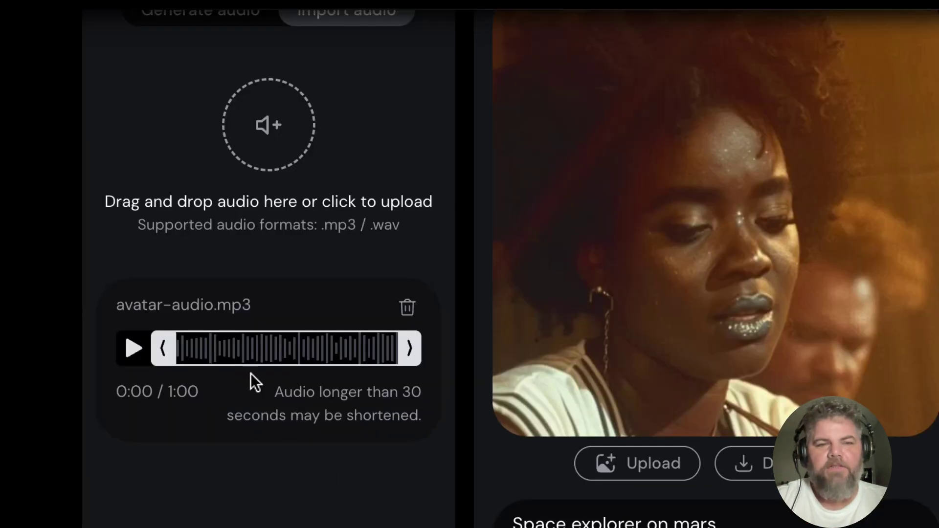
# Inspect the trim range of the imported avatar-audio.mp3 clip.
pyautogui.click(224, 355)
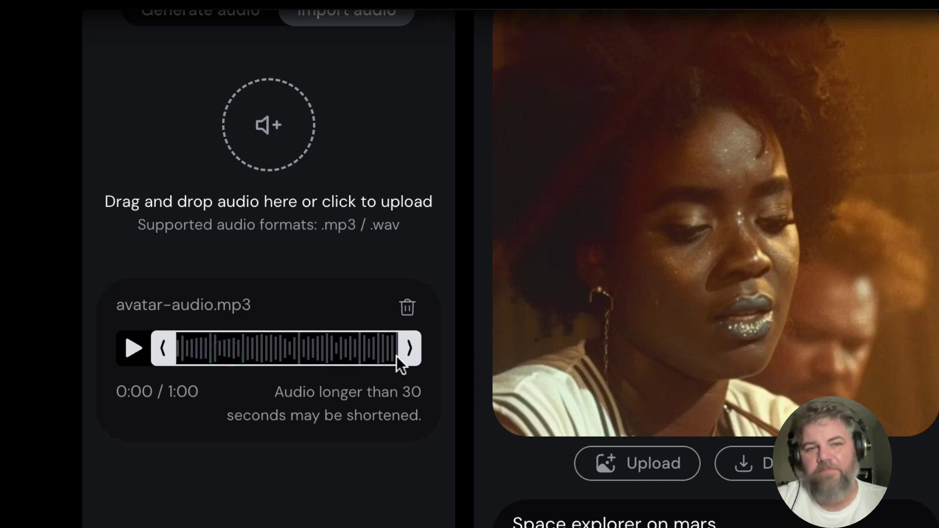
pyautogui.moveTo(172, 347); pyautogui.dragTo(131, 376)
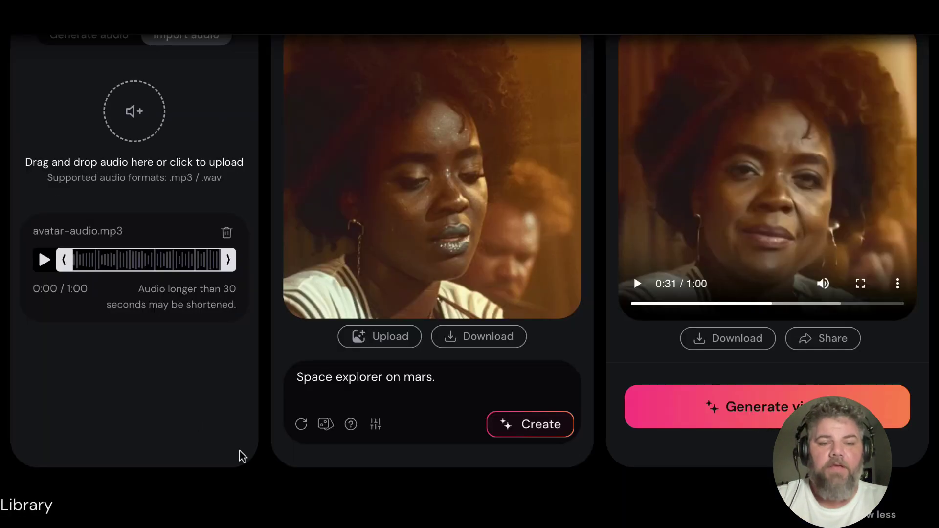
# Open the library video of the robot country singer in a cowboy hat for remixing, play it and pause it.
pyautogui.scroll(-3, 241, 454)
pyautogui.scroll(-2, 241, 454)
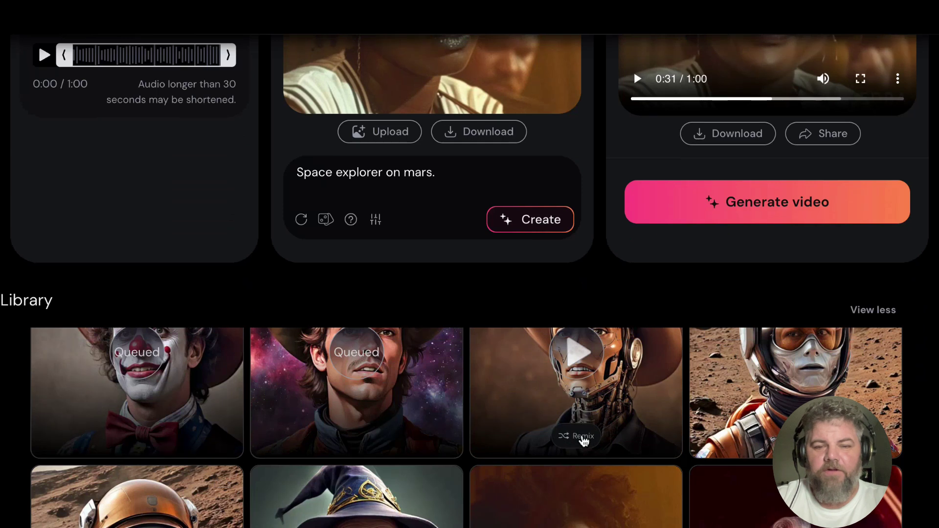
pyautogui.click(582, 437)
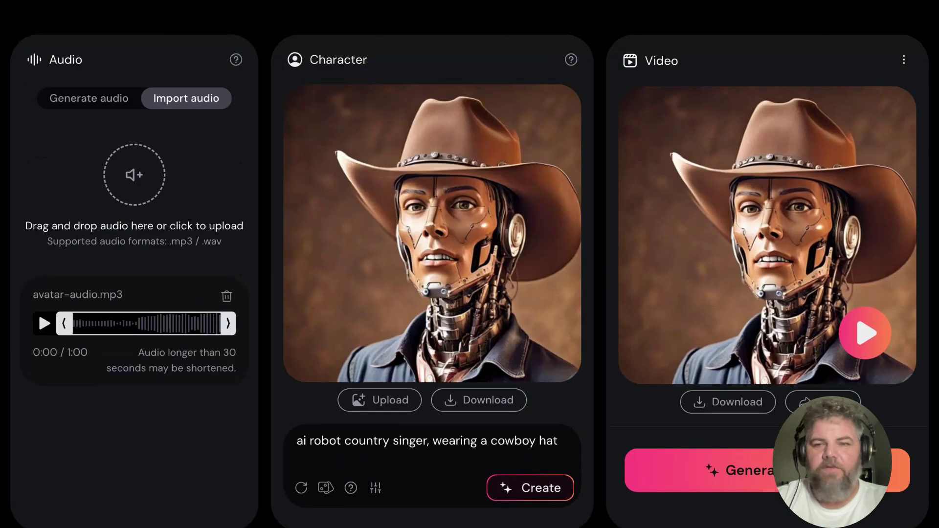
pyautogui.click(866, 333)
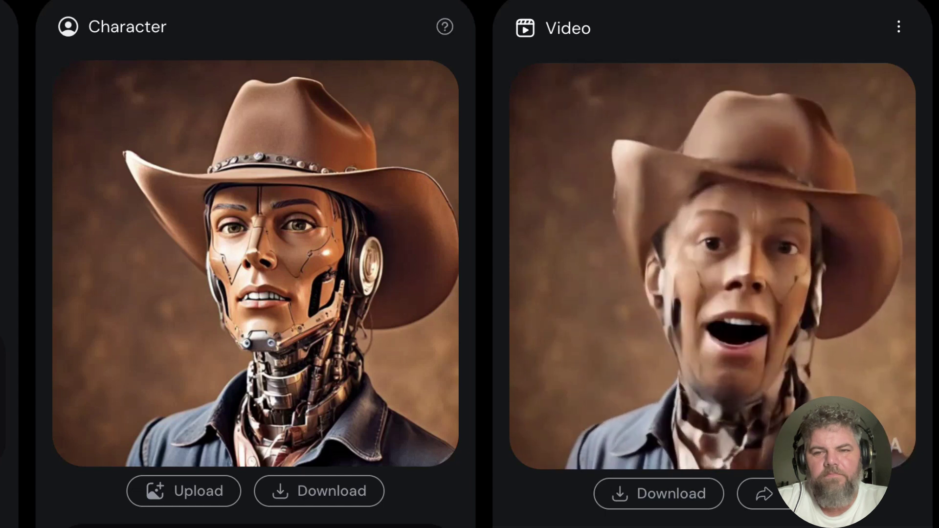
pyautogui.moveTo(732, 458)
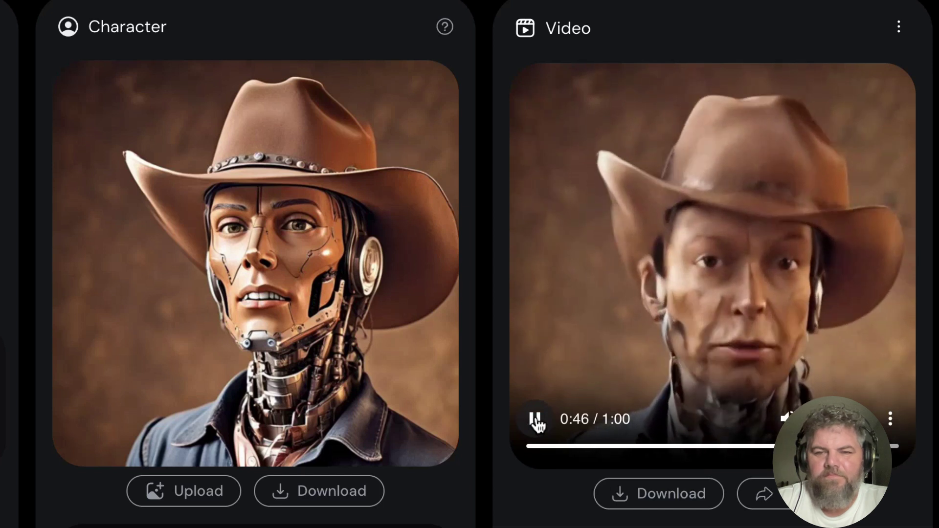
pyautogui.click(536, 420)
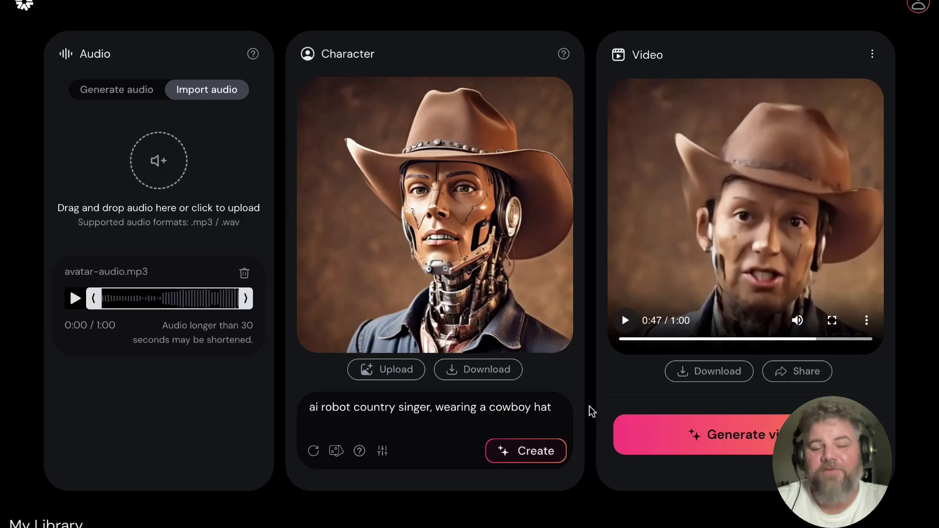
# Open the Community Spotlight video of the potato with a human face for remixing.
pyautogui.scroll(-6, 589, 405)
pyautogui.scroll(-2, 589, 405)
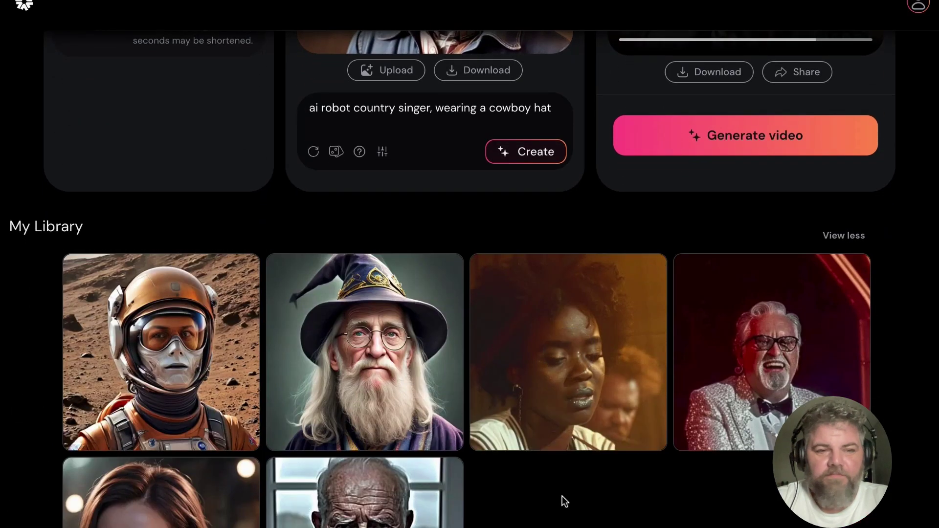
pyautogui.scroll(-6, 563, 496)
pyautogui.scroll(-6, 564, 502)
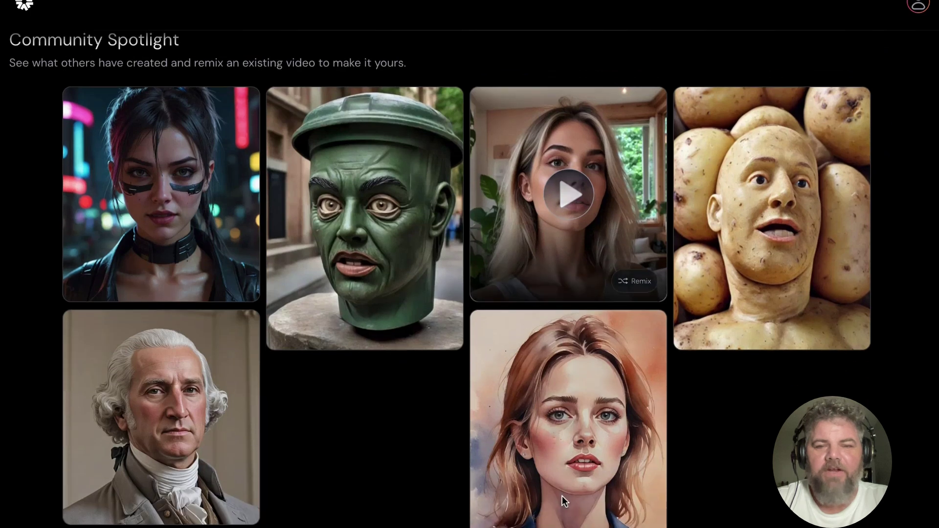
pyautogui.moveTo(767, 258)
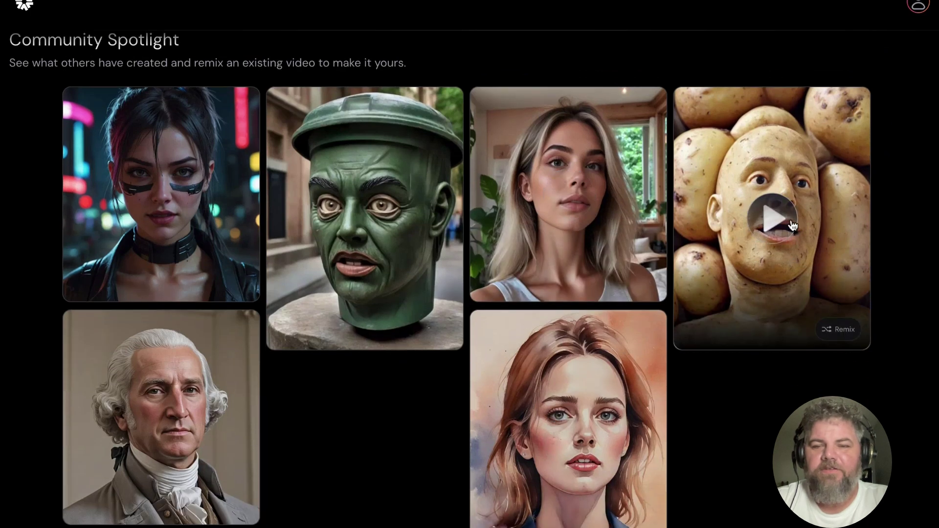
pyautogui.click(840, 331)
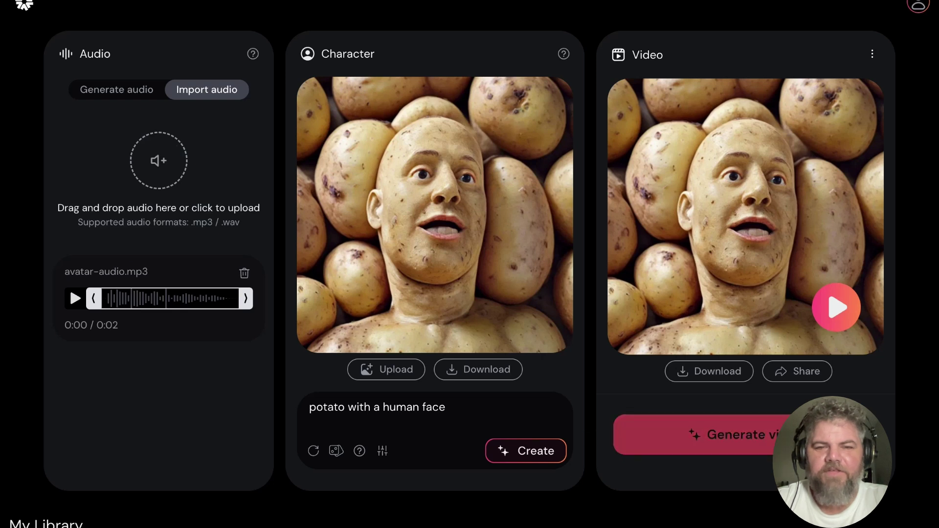
# Open the Community Spotlight video of the green trashcan with a face for remixing and play it.
pyautogui.scroll(-20, 330, 381)
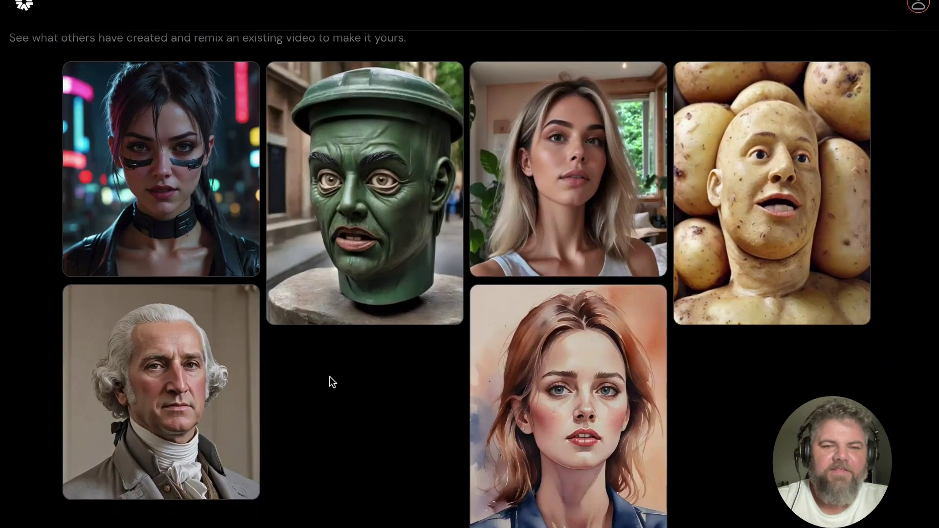
pyautogui.click(426, 303)
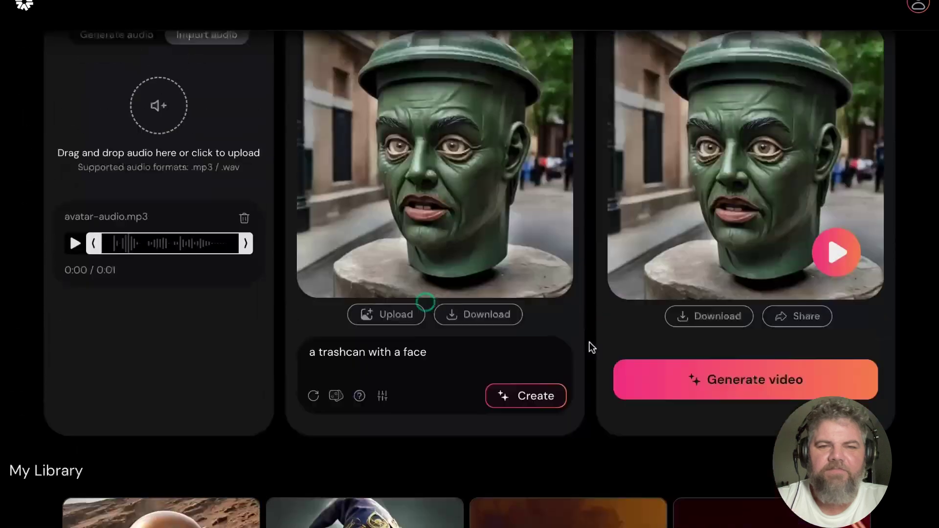
pyautogui.click(845, 306)
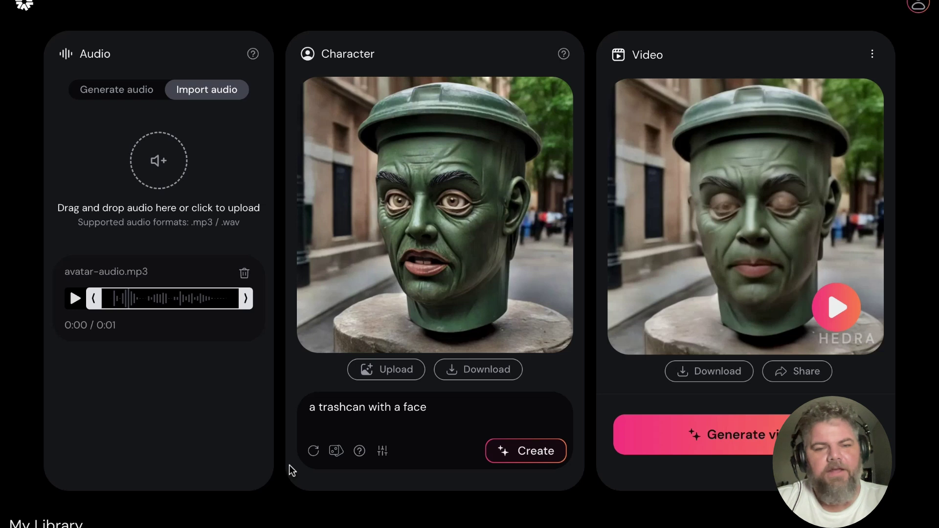
# Open the library video of the elderly wizard for remixing and play it.
pyautogui.scroll(-8, 290, 465)
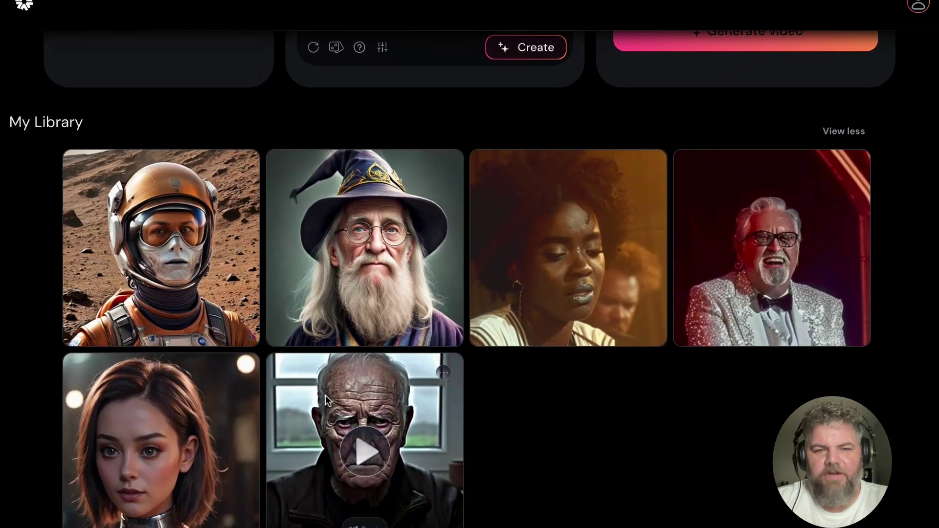
pyautogui.click(375, 327)
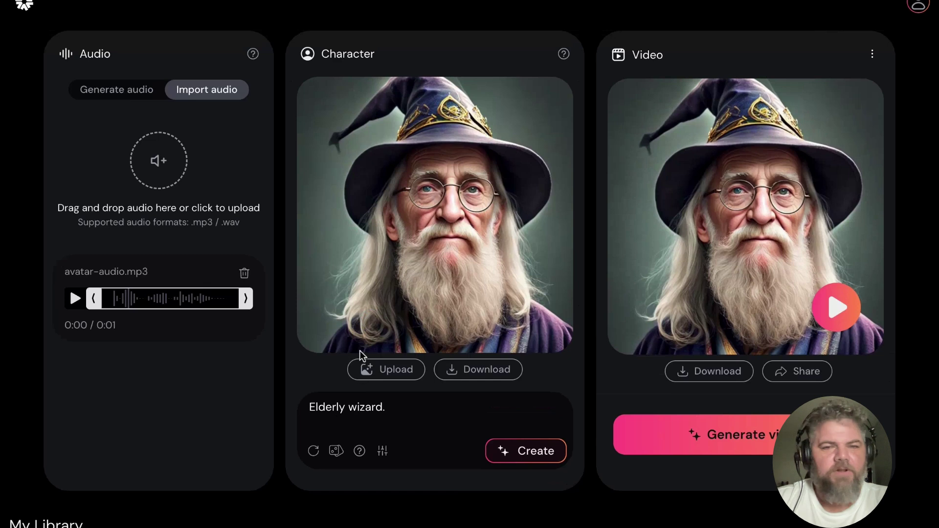
pyautogui.click(836, 308)
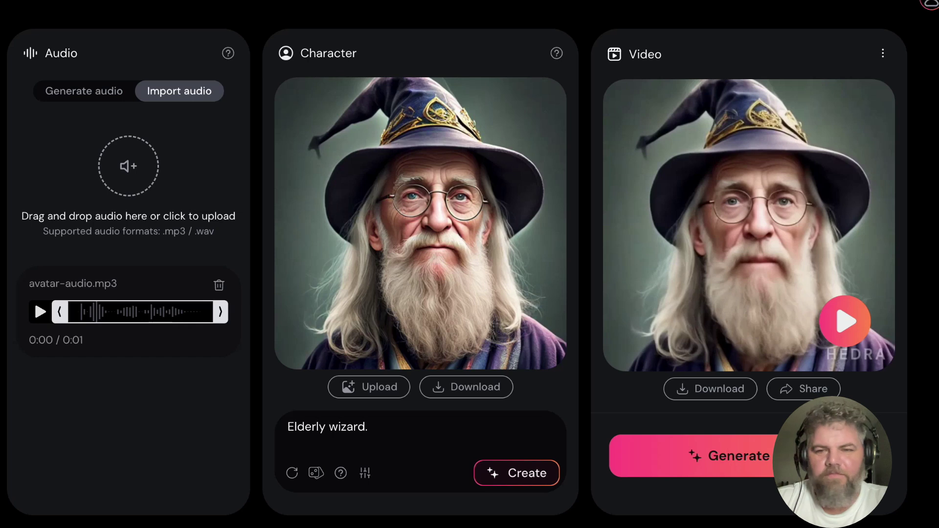
# Browse the videos other people created in the Community Spotlight.
pyautogui.scroll(-10, 452, 279)
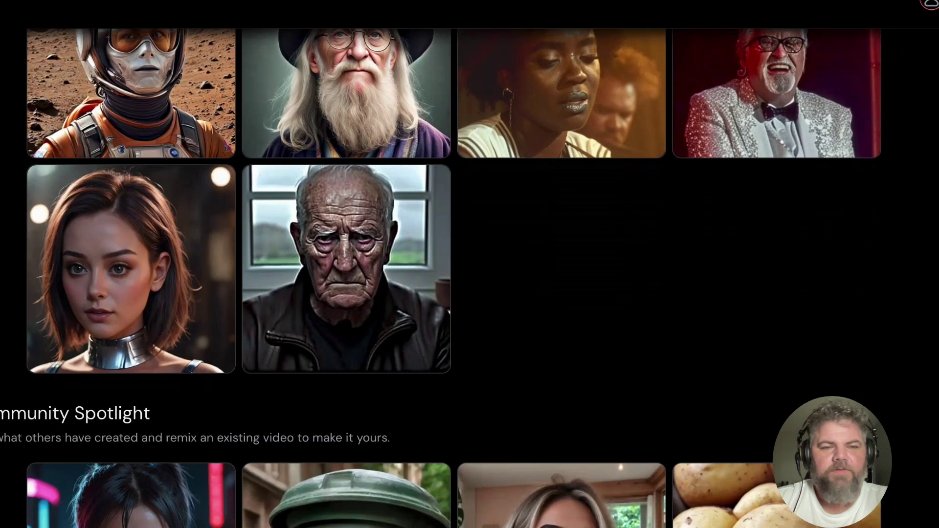
pyautogui.scroll(-6, 728, 272)
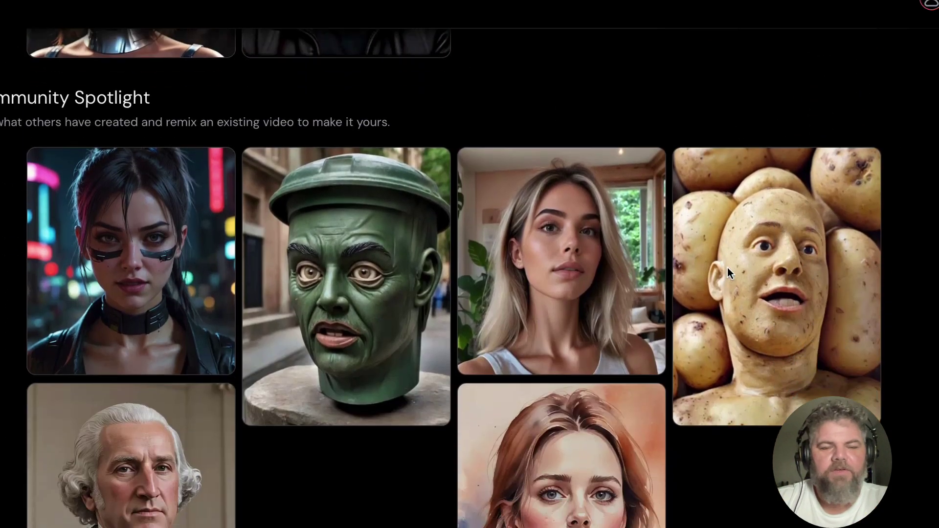
pyautogui.scroll(-1, 727, 268)
pyautogui.moveTo(727, 268)
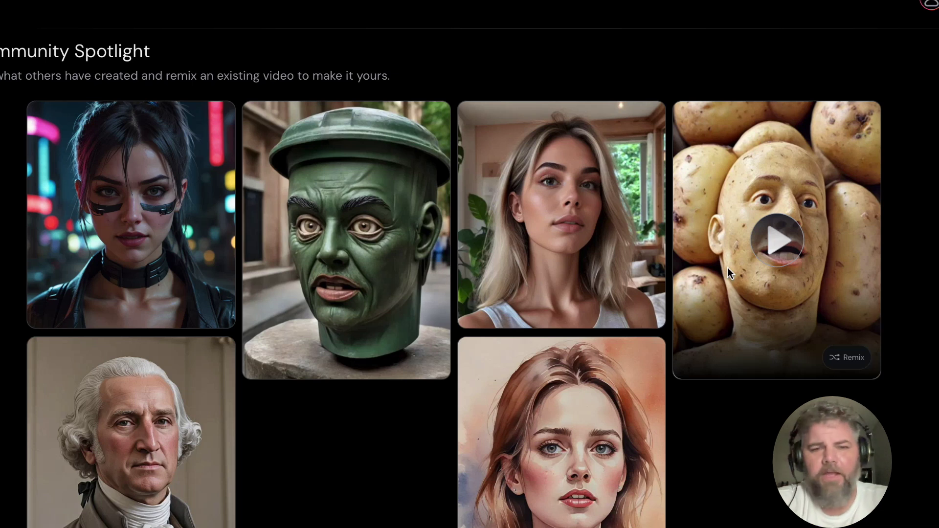
# Download the elderly wizard video and dismiss the list of recent downloads.
pyautogui.scroll(7, 563, 470)
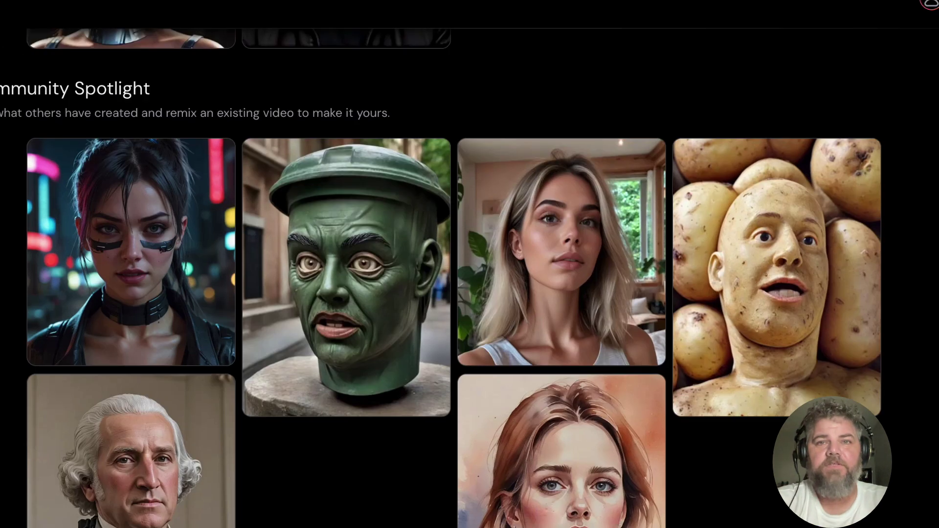
pyautogui.scroll(6, 470, 273)
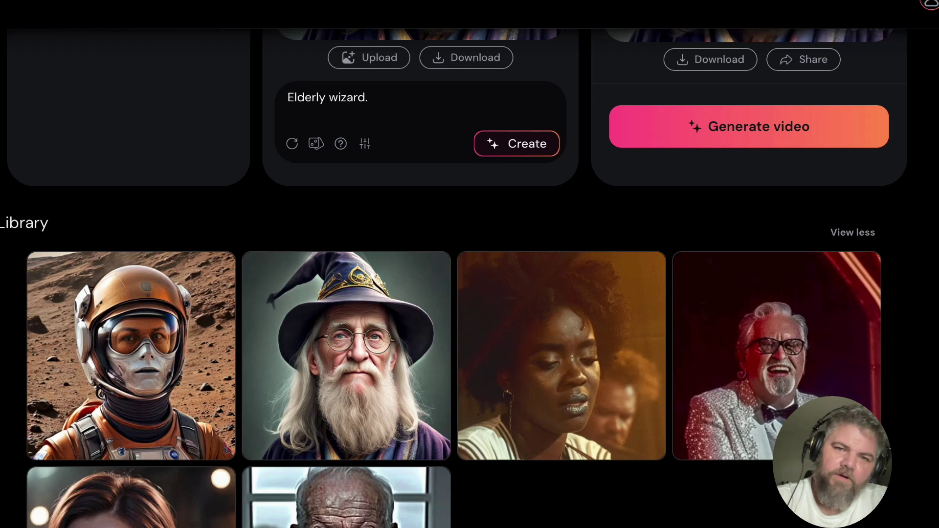
pyautogui.scroll(7, 655, 522)
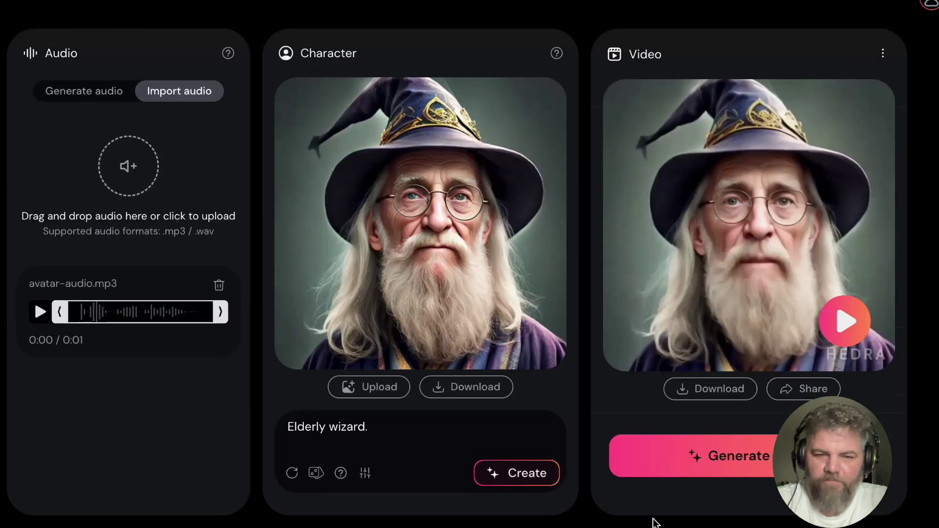
pyautogui.click(717, 390)
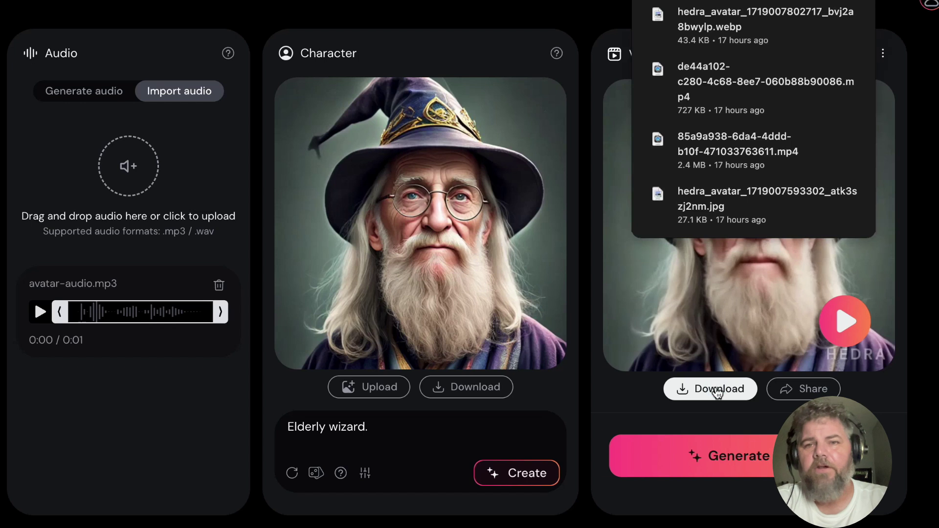
pyautogui.click(613, 389)
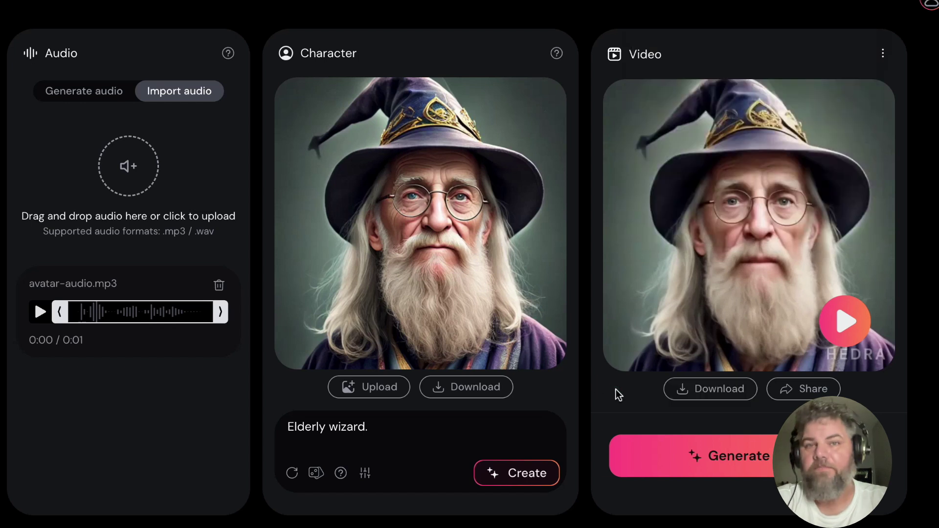